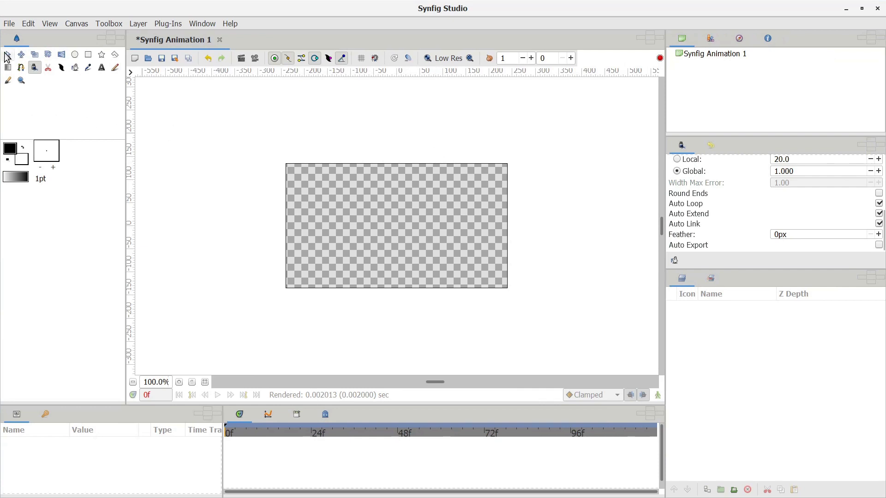
Step: Import Cloud Stock Image.jpg as an image layer and shrink it to 49.6px in the canvas's right half
{"action": "left_click", "coordinate": [8, 54]}
{"action": "left_click", "coordinate": [9, 24]}
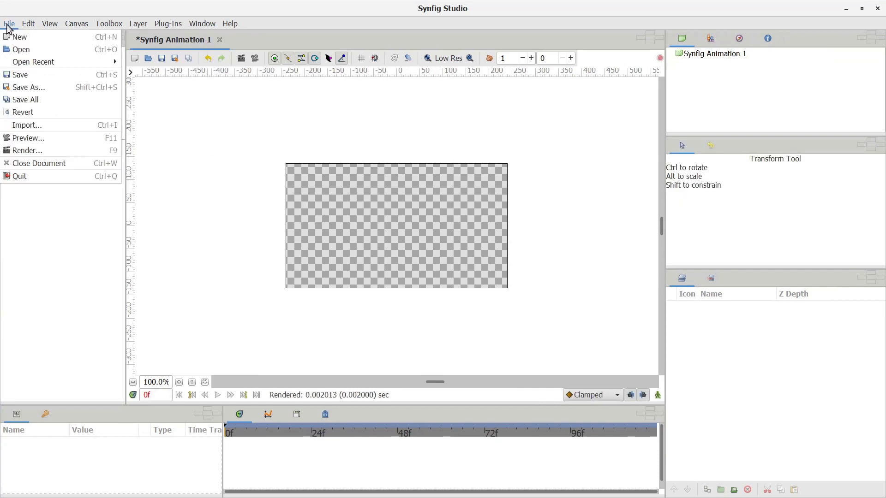
{"action": "left_click", "coordinate": [40, 126]}
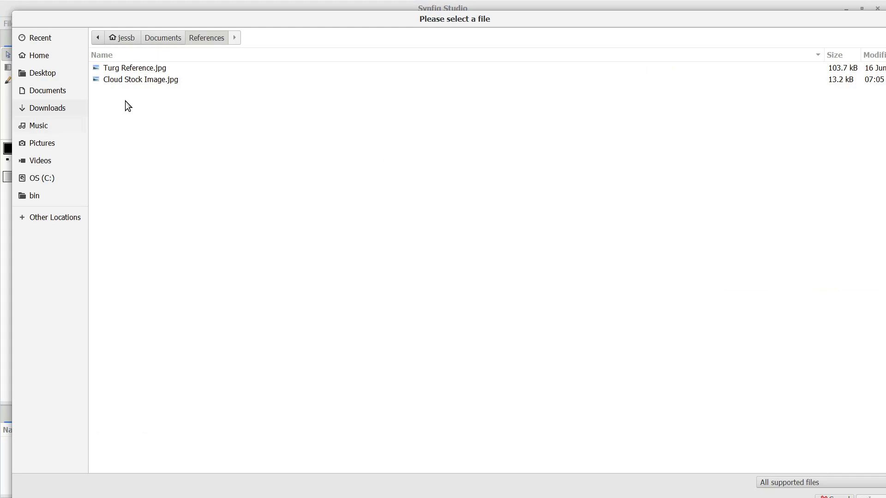
{"action": "left_click", "coordinate": [159, 81]}
{"action": "left_click", "coordinate": [873, 496]}
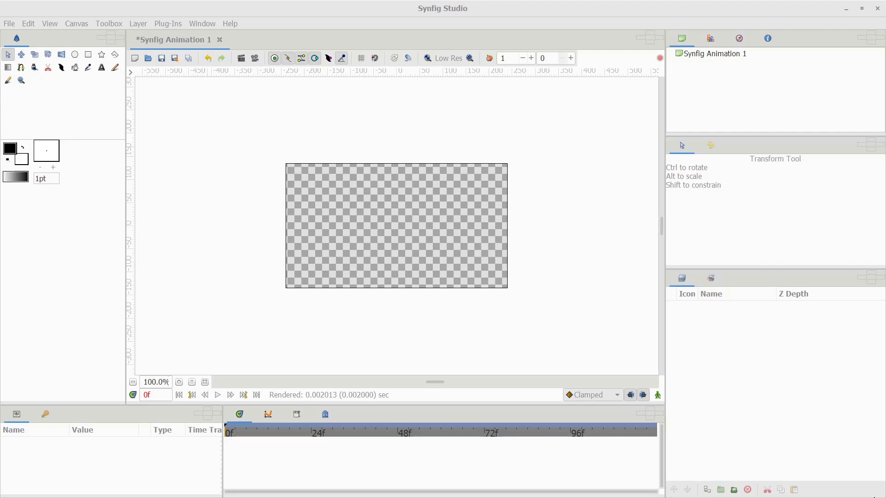
{"action": "left_click_drag", "start_coordinate": [432, 192], "coordinate": [425, 197]}
{"action": "left_click_drag", "start_coordinate": [397, 226], "coordinate": [454, 221]}
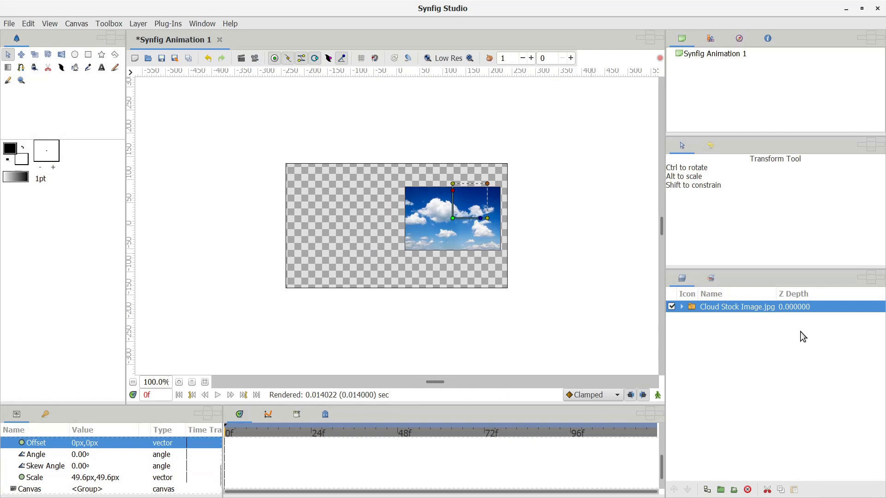
Step: Eyedrop the photo's sky as the outline colour and lighten it to #4F87D0
{"action": "left_click", "coordinate": [179, 382]}
{"action": "left_click", "coordinate": [180, 382]}
{"action": "left_click", "coordinate": [179, 382]}
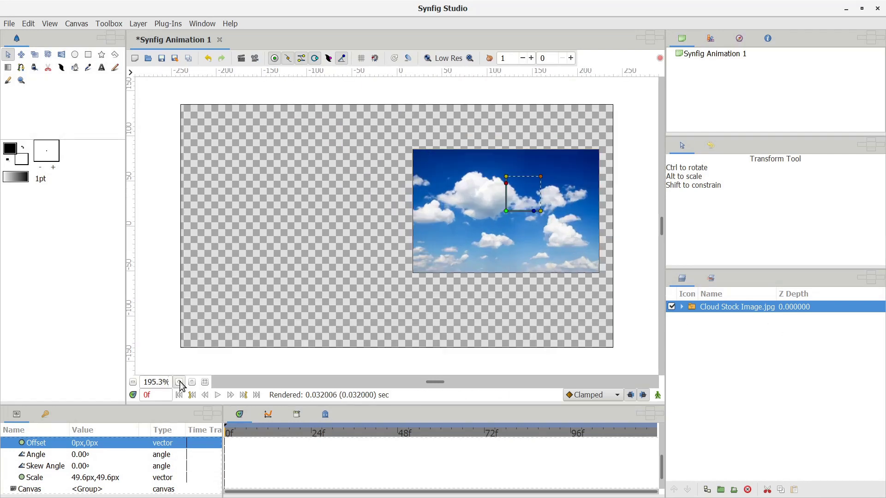
{"action": "left_click", "coordinate": [89, 68]}
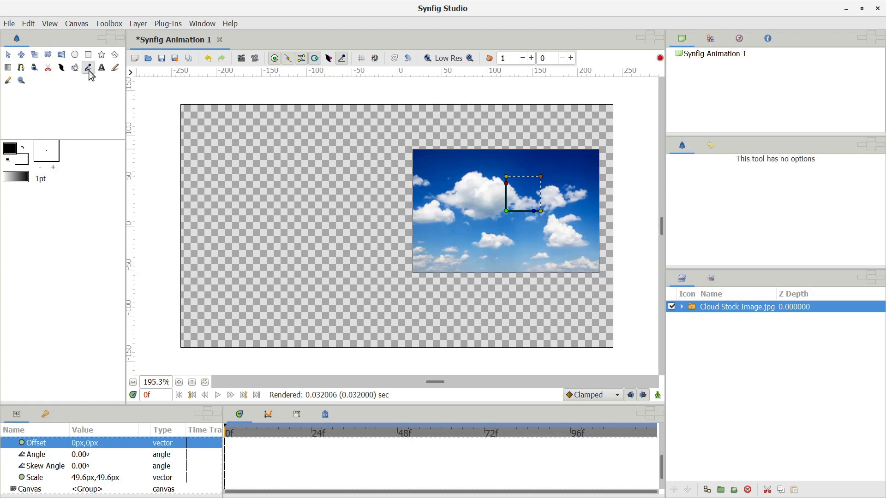
{"action": "left_click", "coordinate": [436, 175]}
{"action": "double_click", "coordinate": [11, 149]}
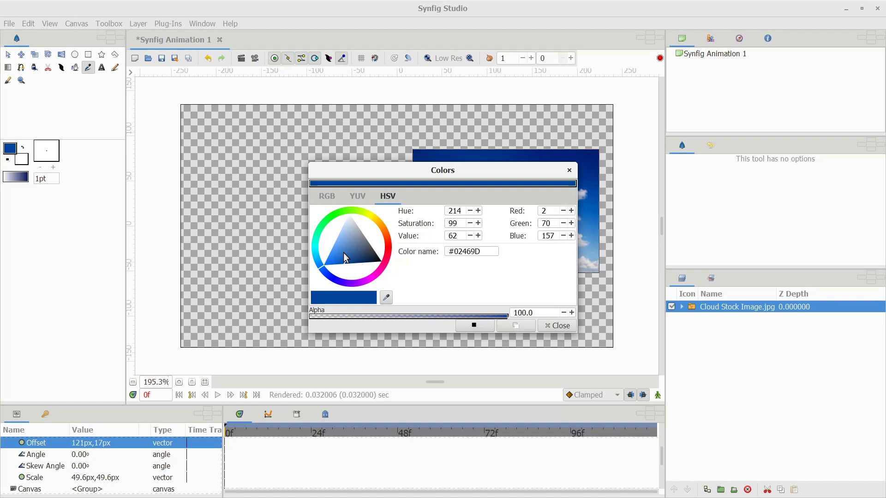
{"action": "left_click_drag", "start_coordinate": [343, 253], "coordinate": [342, 249]}
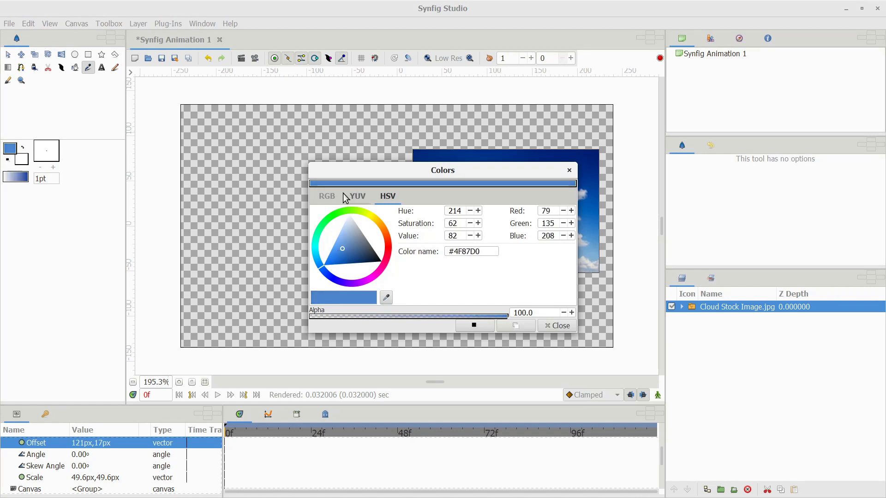
{"action": "left_click", "coordinate": [325, 198]}
{"action": "left_click", "coordinate": [354, 200]}
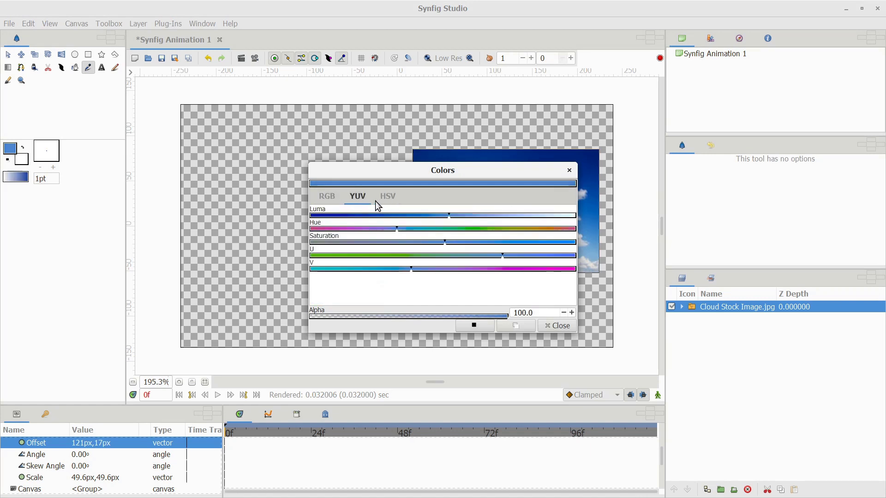
{"action": "left_click", "coordinate": [381, 202]}
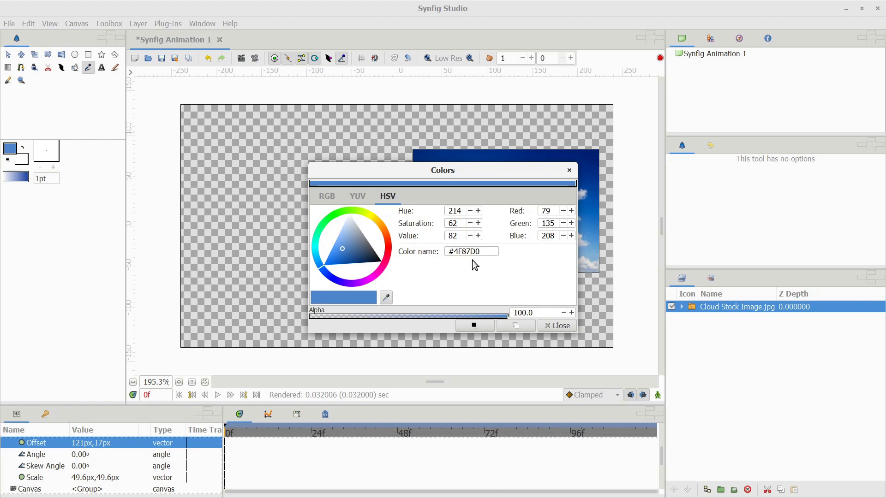
{"action": "left_click", "coordinate": [553, 325]}
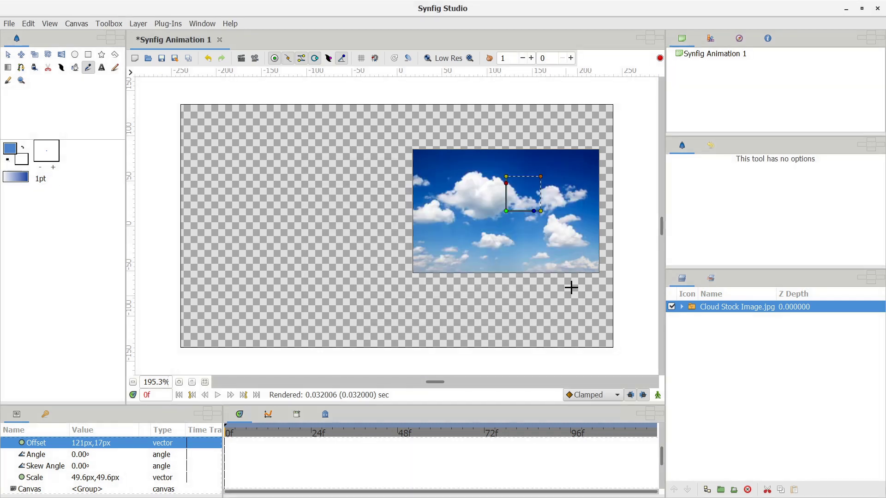
Step: Set the fill colour to magenta and save the sky-blue outline colour as a new palette swatch
{"action": "left_click", "coordinate": [710, 37]}
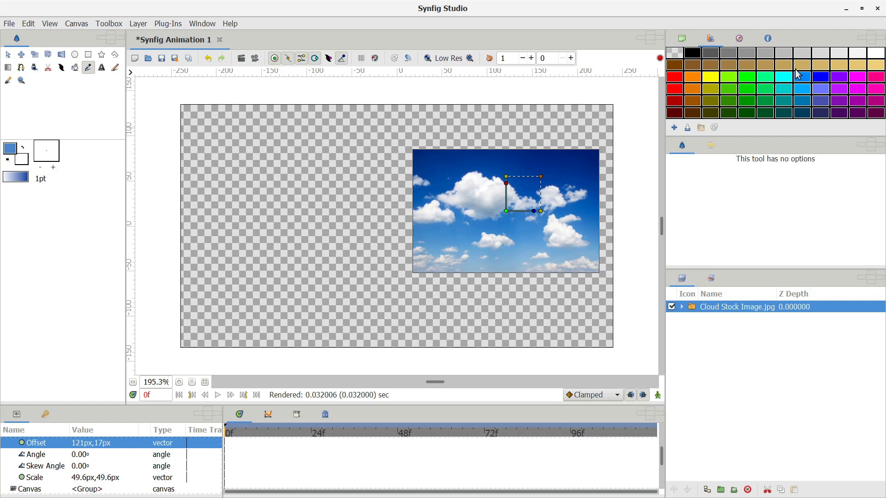
{"action": "left_click", "coordinate": [863, 80]}
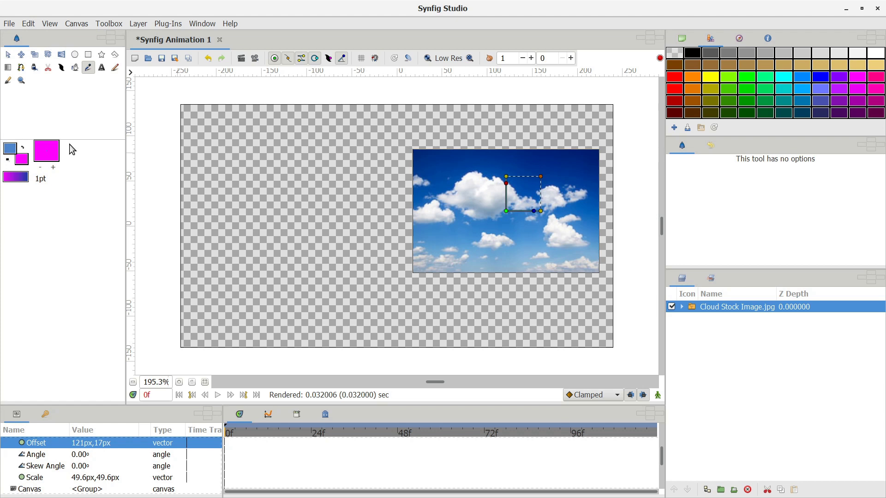
{"action": "left_click", "coordinate": [674, 128]}
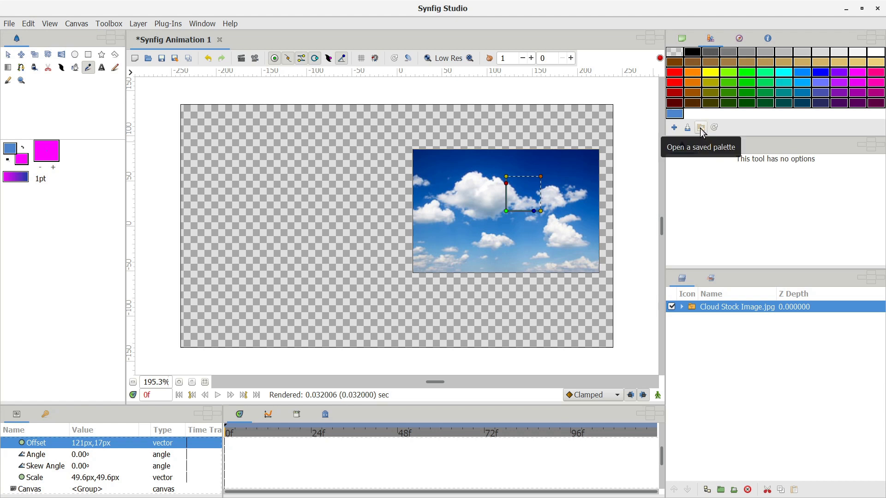
Step: Trace a white cloud region over the photo's cloud and sort layers by Z Depth so it's on top
{"action": "left_click", "coordinate": [34, 67]}
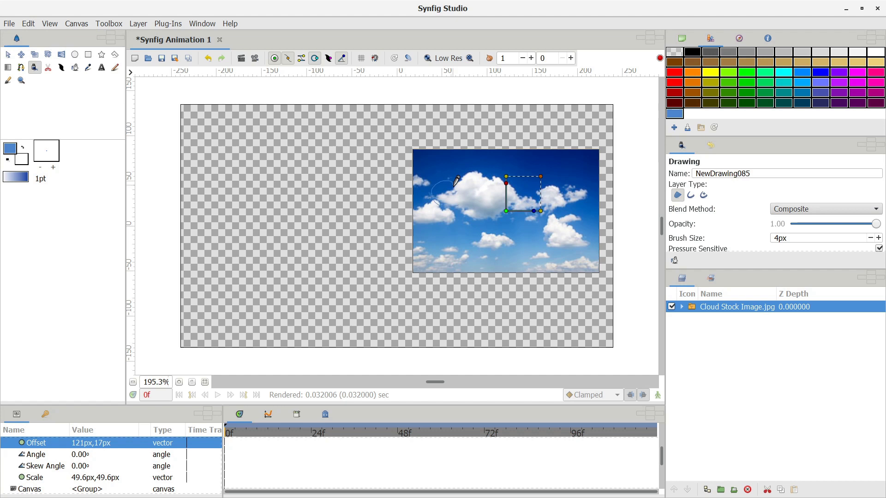
{"action": "mouse_move", "coordinate": [454, 183]}
{"action": "left_mouse_down"}
{"action": "mouse_move", "coordinate": [475, 167]}
{"action": "mouse_move", "coordinate": [492, 178]}
{"action": "left_mouse_up"}
{"action": "mouse_move", "coordinate": [538, 211]}
{"action": "left_mouse_down"}
{"action": "mouse_move", "coordinate": [471, 221]}
{"action": "mouse_move", "coordinate": [459, 205]}
{"action": "left_mouse_up"}
{"action": "left_click", "coordinate": [724, 306]}
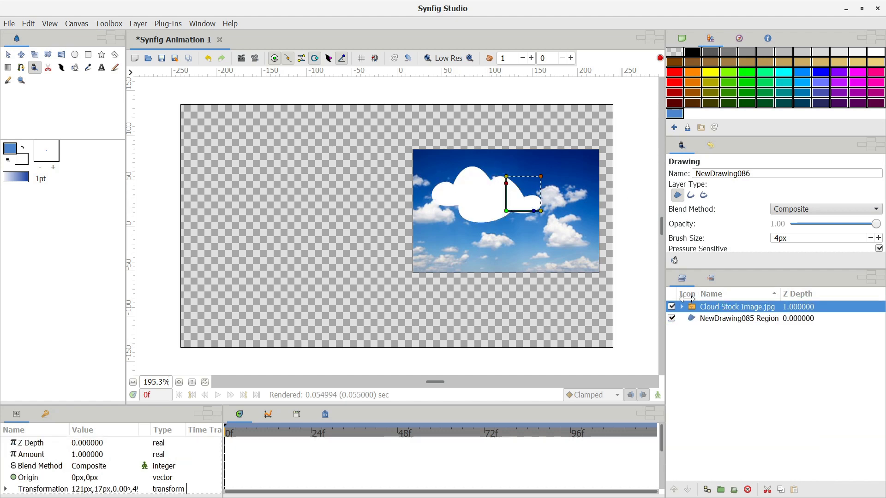
{"action": "left_click", "coordinate": [688, 318]}
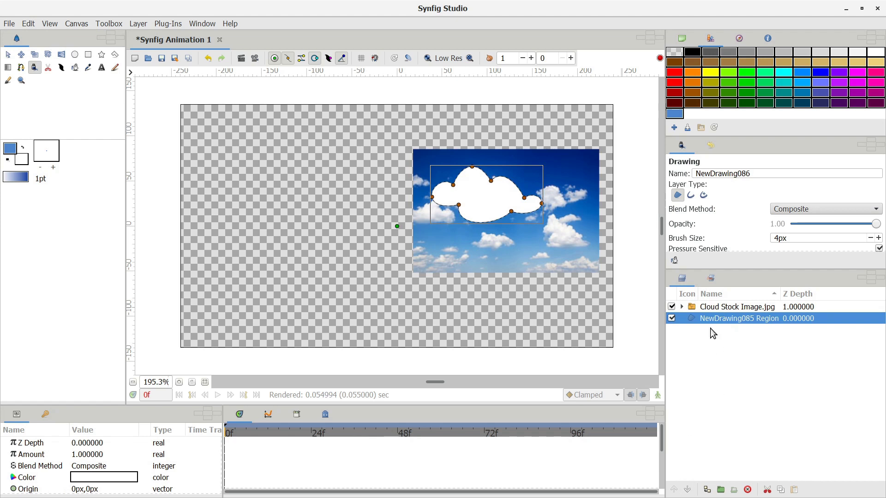
{"action": "left_click", "coordinate": [799, 294]}
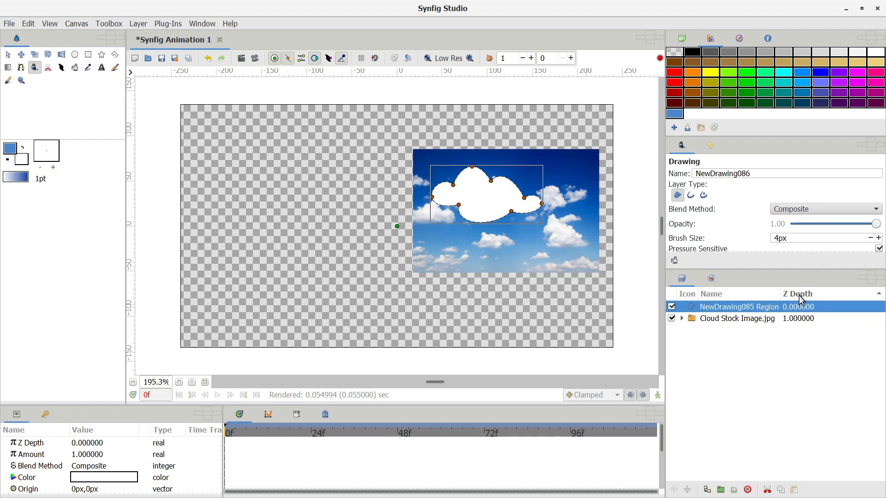
Step: Zoom in on the cloud region and raise its top vertex
{"action": "left_click", "coordinate": [179, 382]}
{"action": "left_click", "coordinate": [178, 382]}
{"action": "left_click", "coordinate": [179, 382]}
{"action": "left_click_drag", "start_coordinate": [436, 382], "coordinate": [478, 382]}
{"action": "scroll", "coordinate": [475, 249], "scroll_direction": "up", "scroll_amount": 1}
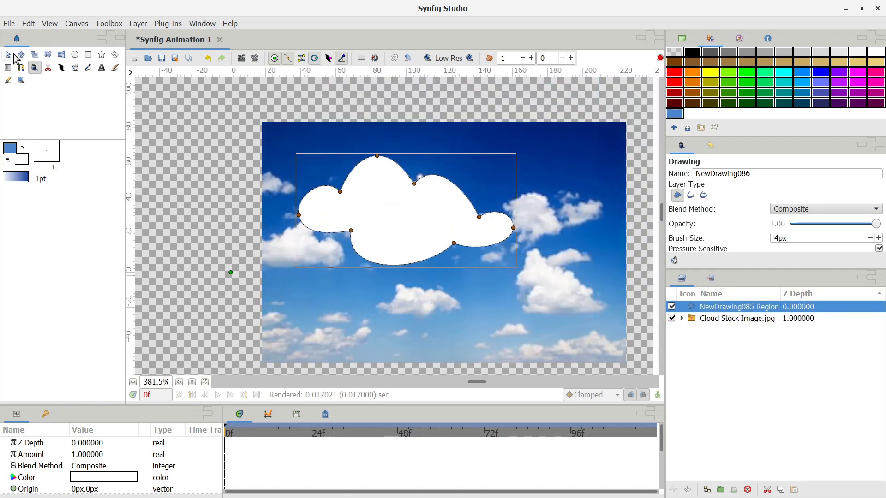
{"action": "key", "text": "alt+a"}
{"action": "left_click", "coordinate": [377, 167]}
{"action": "left_click_drag", "start_coordinate": [378, 169], "coordinate": [377, 166]}
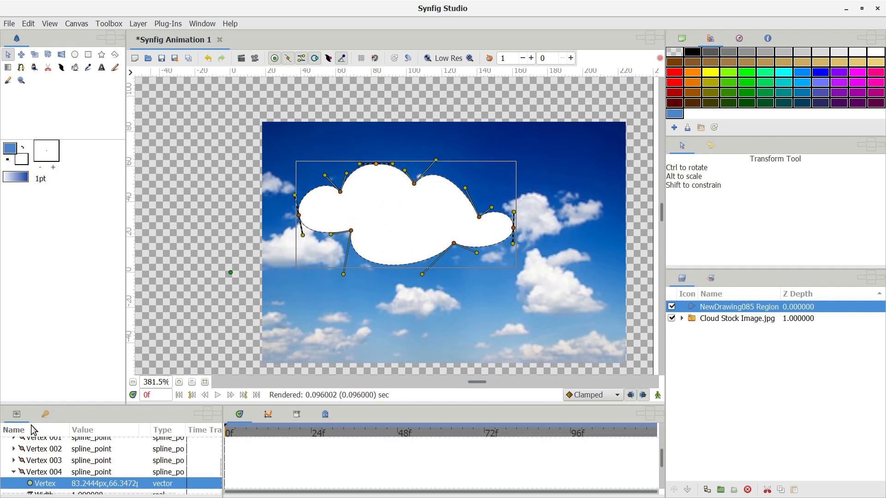
Step: Set the cloud region's Amount to 0.5
{"action": "left_click", "coordinate": [220, 443]}
{"action": "left_click", "coordinate": [95, 456]}
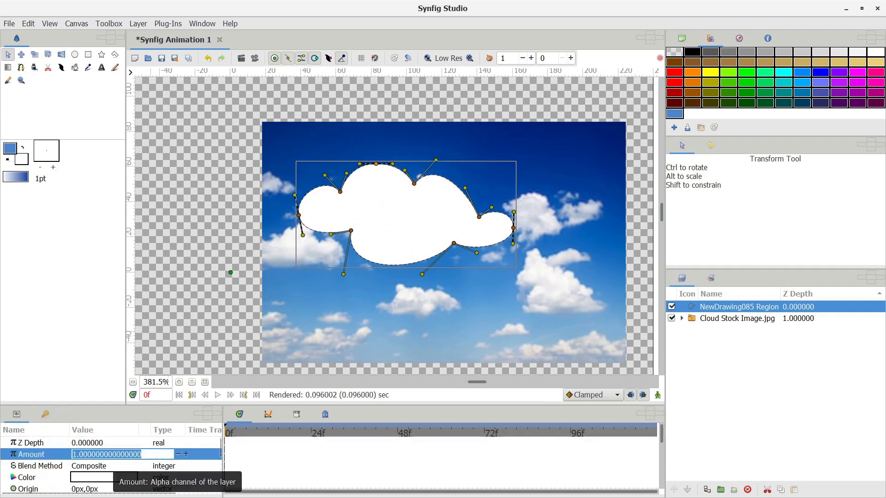
{"action": "type", "text": "0.5"}
{"action": "key", "text": "Return"}
Step: Reshape the cloud's left curve by adjusting its vertex tangents
{"action": "left_click_drag", "start_coordinate": [299, 215], "coordinate": [310, 201]}
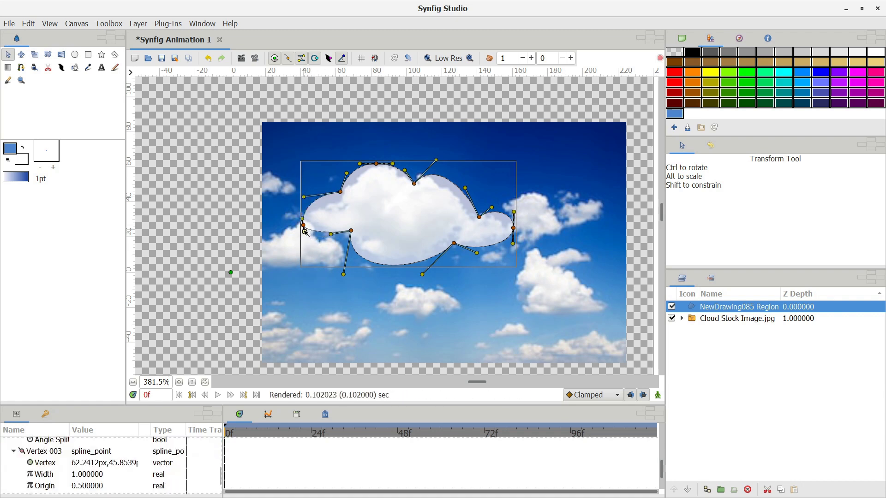
{"action": "left_click_drag", "start_coordinate": [304, 231], "coordinate": [310, 237]}
{"action": "left_click", "coordinate": [347, 174]}
{"action": "left_click", "coordinate": [347, 175]}
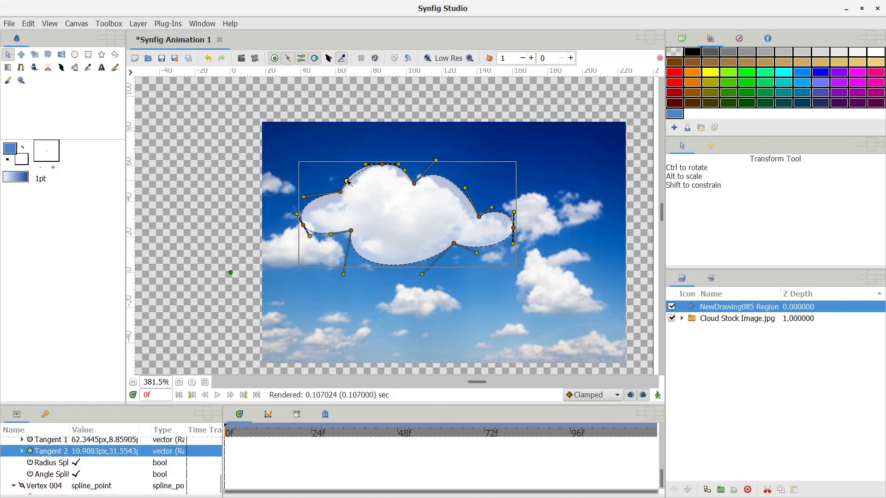
Step: Reshape the cloud's top curve and recolour the region a mid grey
{"action": "left_click_drag", "start_coordinate": [437, 162], "coordinate": [445, 168]}
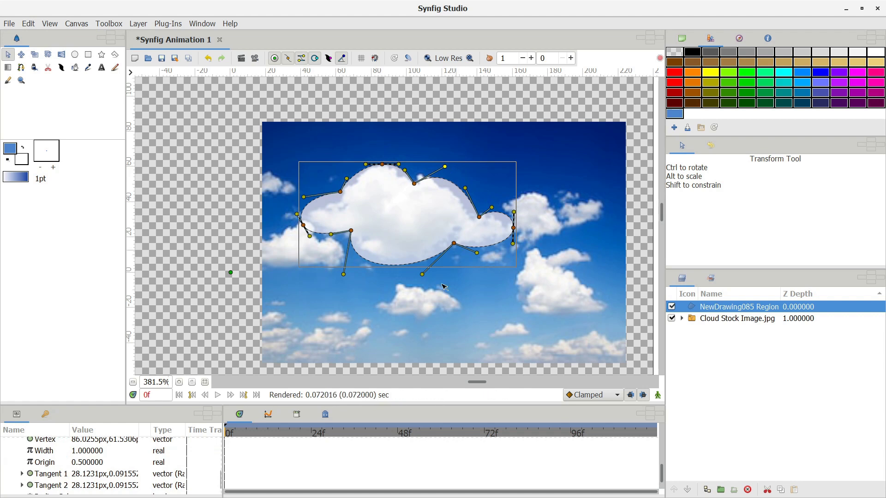
{"action": "double_click", "coordinate": [394, 275]}
{"action": "mouse_move", "coordinate": [331, 248]}
{"action": "left_mouse_down"}
{"action": "mouse_move", "coordinate": [326, 256]}
{"action": "mouse_move", "coordinate": [334, 224]}
{"action": "left_mouse_up"}
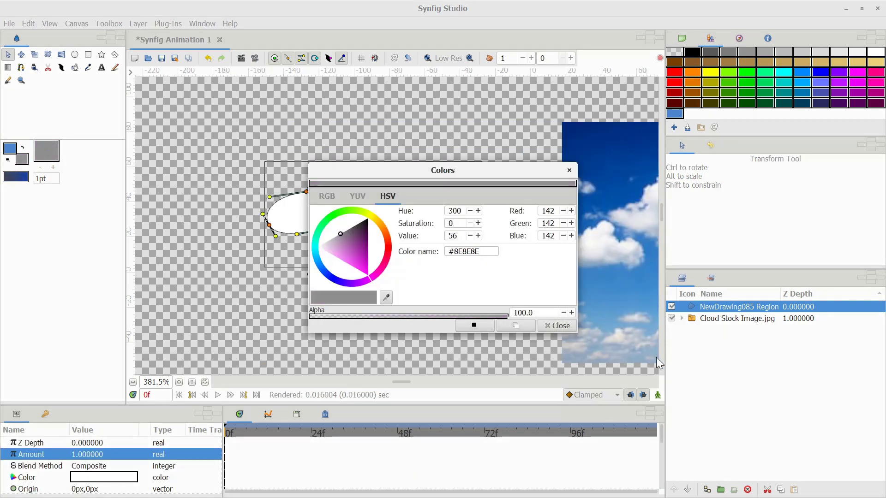
{"action": "left_click", "coordinate": [556, 326]}
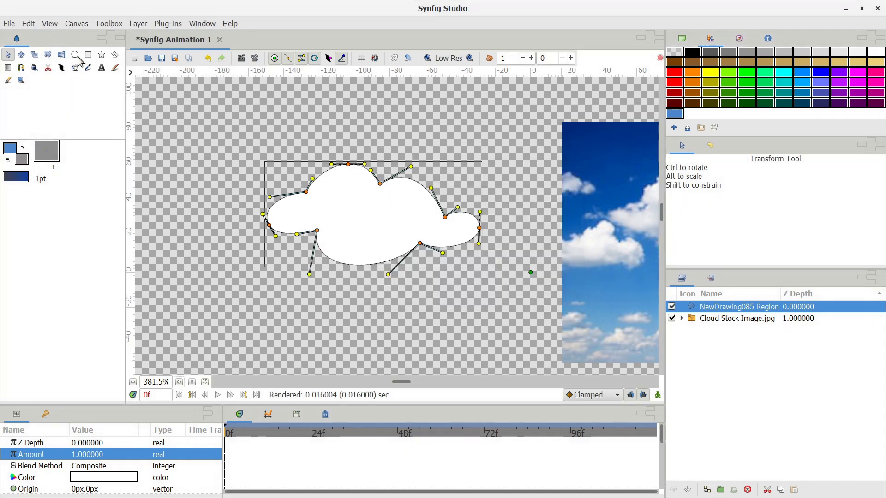
Step: Freehand-draw a shadow region along the cloud's lower half
{"action": "left_click", "coordinate": [34, 68]}
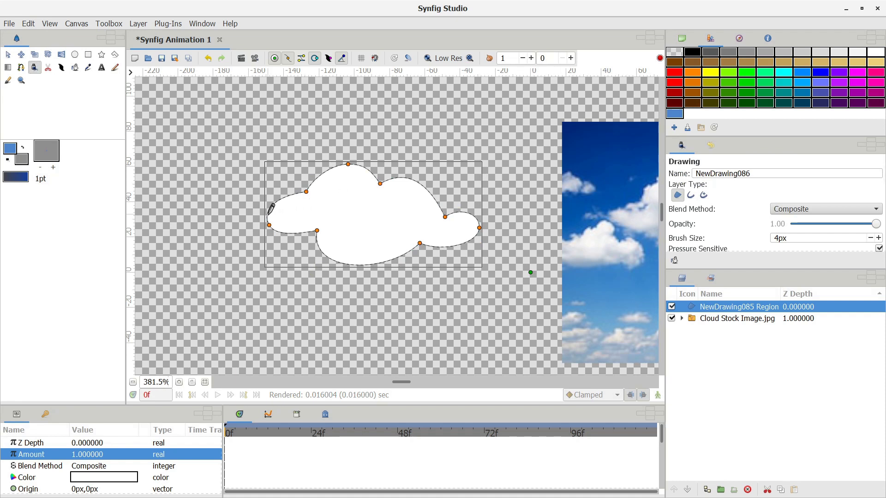
{"action": "mouse_move", "coordinate": [269, 213]}
{"action": "left_mouse_down"}
{"action": "mouse_move", "coordinate": [324, 214]}
{"action": "mouse_move", "coordinate": [339, 238]}
{"action": "mouse_move", "coordinate": [362, 244]}
{"action": "mouse_move", "coordinate": [397, 241]}
{"action": "mouse_move", "coordinate": [411, 228]}
{"action": "mouse_move", "coordinate": [454, 232]}
{"action": "mouse_move", "coordinate": [473, 217]}
{"action": "mouse_move", "coordinate": [476, 240]}
{"action": "mouse_move", "coordinate": [418, 243]}
{"action": "mouse_move", "coordinate": [399, 260]}
{"action": "mouse_move", "coordinate": [356, 266]}
{"action": "mouse_move", "coordinate": [322, 251]}
{"action": "mouse_move", "coordinate": [317, 225]}
{"action": "mouse_move", "coordinate": [276, 230]}
{"action": "mouse_move", "coordinate": [262, 223]}
{"action": "mouse_move", "coordinate": [277, 201]}
{"action": "left_mouse_up"}
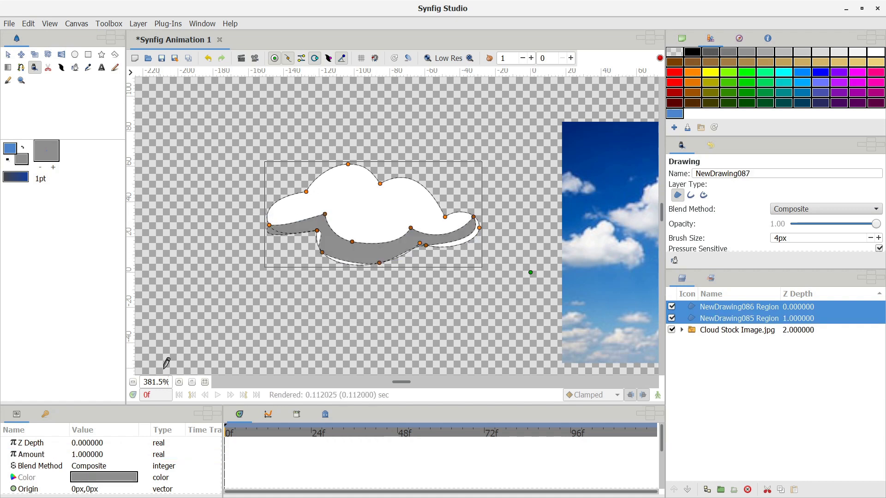
{"action": "left_click", "coordinate": [179, 383]}
{"action": "left_click", "coordinate": [179, 382]}
{"action": "left_click", "coordinate": [179, 383]}
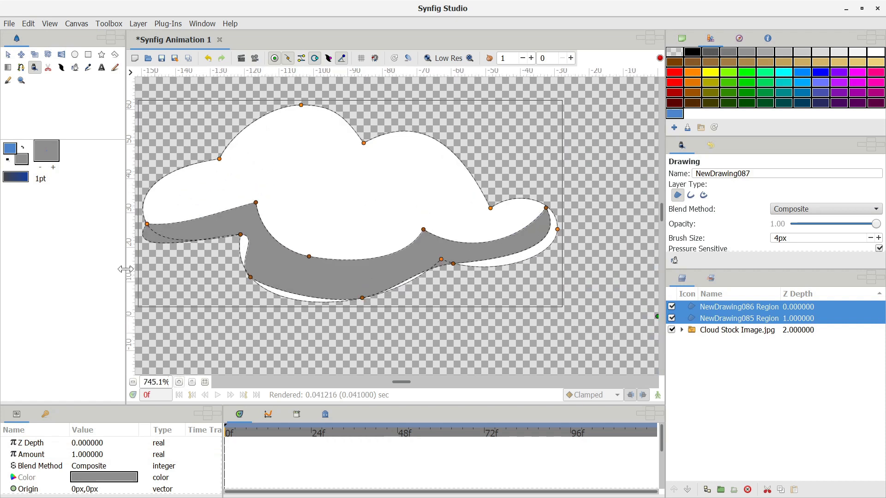
Step: Drag the grey Shadow region's vertices left so it fits under the white cloud
{"action": "left_click", "coordinate": [8, 55]}
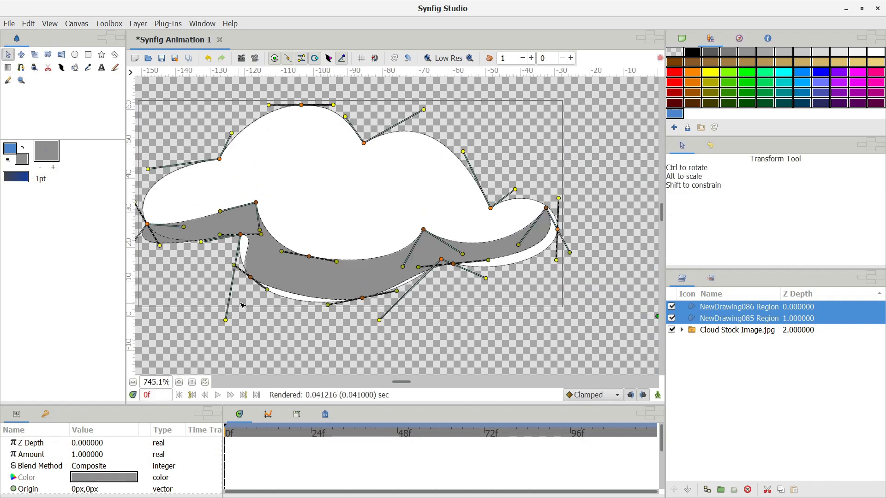
{"action": "left_click", "coordinate": [133, 382]}
{"action": "left_click", "coordinate": [133, 382]}
{"action": "left_click", "coordinate": [132, 383]}
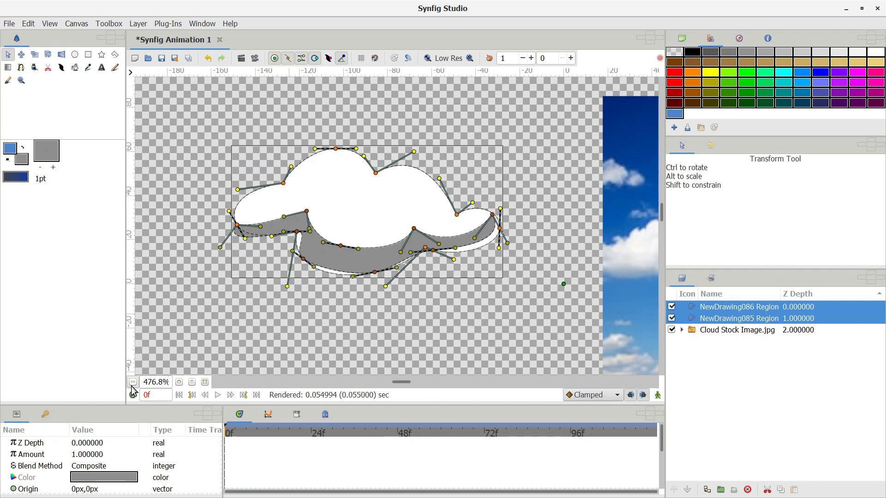
{"action": "left_click", "coordinate": [752, 319]}
{"action": "left_click", "coordinate": [752, 309]}
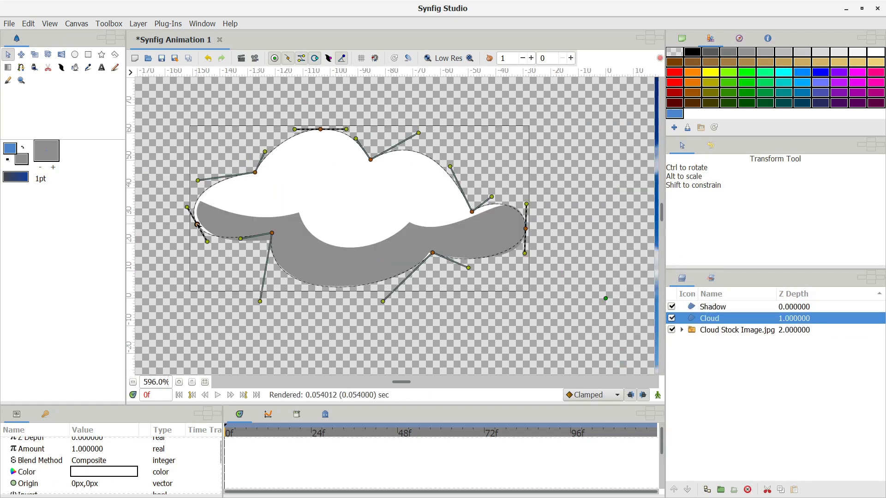
{"action": "left_click", "coordinate": [174, 226]}
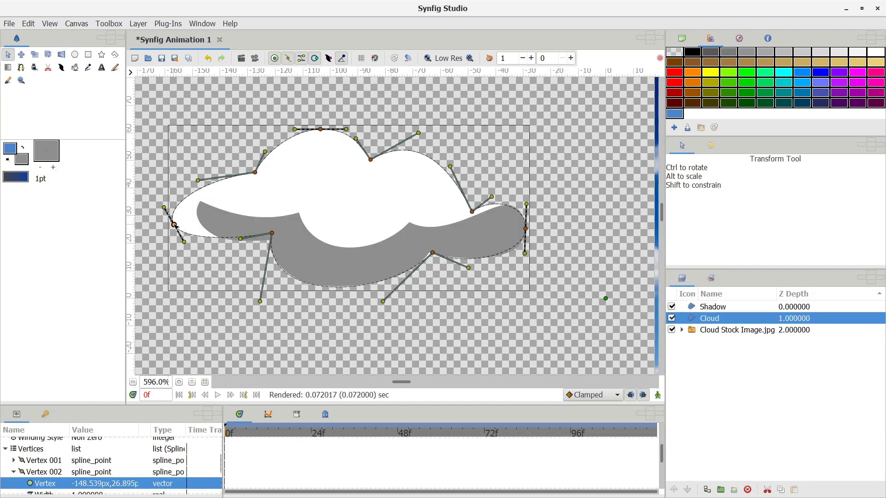
{"action": "left_click", "coordinate": [207, 220]}
{"action": "left_click_drag", "start_coordinate": [211, 235], "coordinate": [176, 230]}
{"action": "left_click_drag", "start_coordinate": [202, 205], "coordinate": [184, 211]}
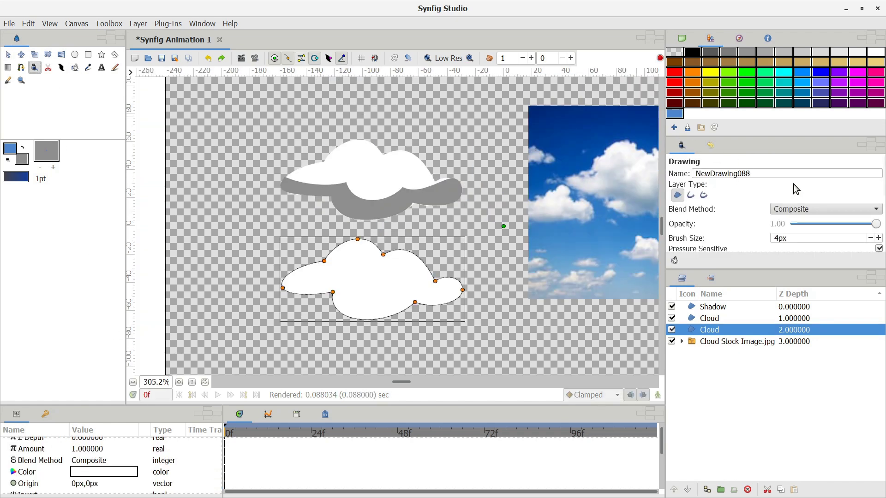
Step: Draw a grey shadow over the lower cloud with Blend Method Onto and name it 'Shadow (Onto)'
{"action": "left_click", "coordinate": [863, 209]}
{"action": "left_click", "coordinate": [795, 235]}
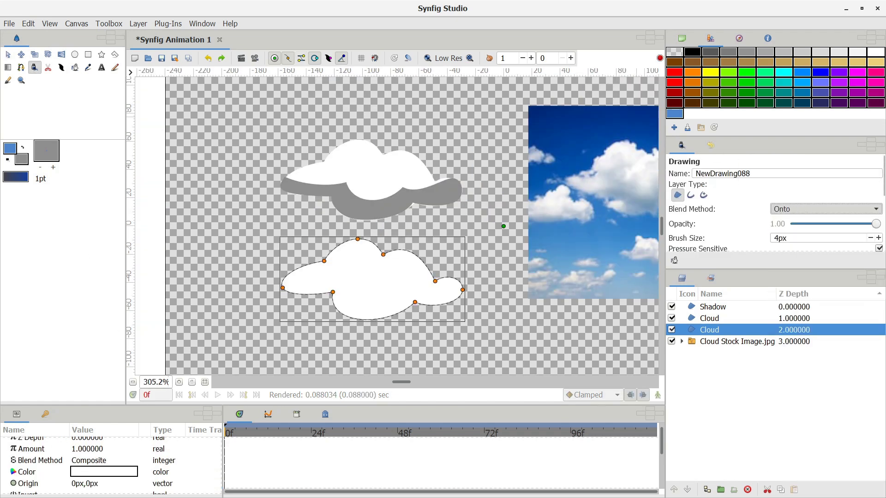
{"action": "mouse_move", "coordinate": [287, 277]}
{"action": "left_mouse_down"}
{"action": "mouse_move", "coordinate": [388, 297]}
{"action": "mouse_move", "coordinate": [408, 284]}
{"action": "mouse_move", "coordinate": [445, 291]}
{"action": "mouse_move", "coordinate": [477, 312]}
{"action": "mouse_move", "coordinate": [296, 329]}
{"action": "mouse_move", "coordinate": [285, 275]}
{"action": "left_mouse_up"}
{"action": "left_click", "coordinate": [179, 382]}
{"action": "left_click", "coordinate": [179, 382]}
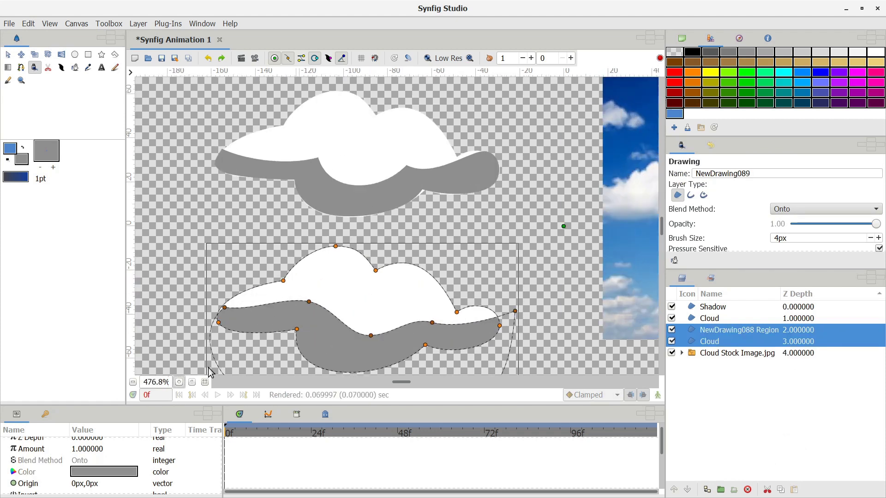
{"action": "left_click", "coordinate": [179, 382]}
{"action": "scroll", "coordinate": [396, 226], "scroll_direction": "down", "scroll_amount": 3}
{"action": "left_click", "coordinate": [709, 341]}
{"action": "double_click", "coordinate": [738, 330]}
{"action": "type", "text": "S"}
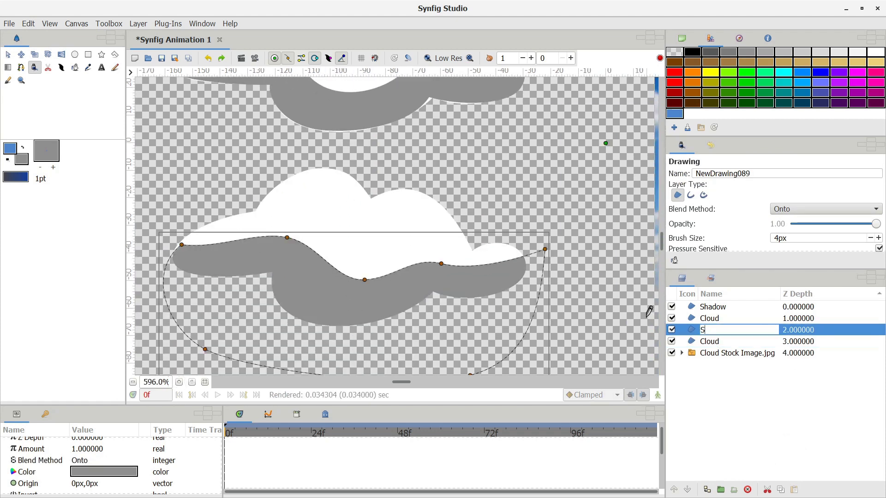
{"action": "type", "text": "hadow (Onto)"}
{"action": "key", "text": "Return"}
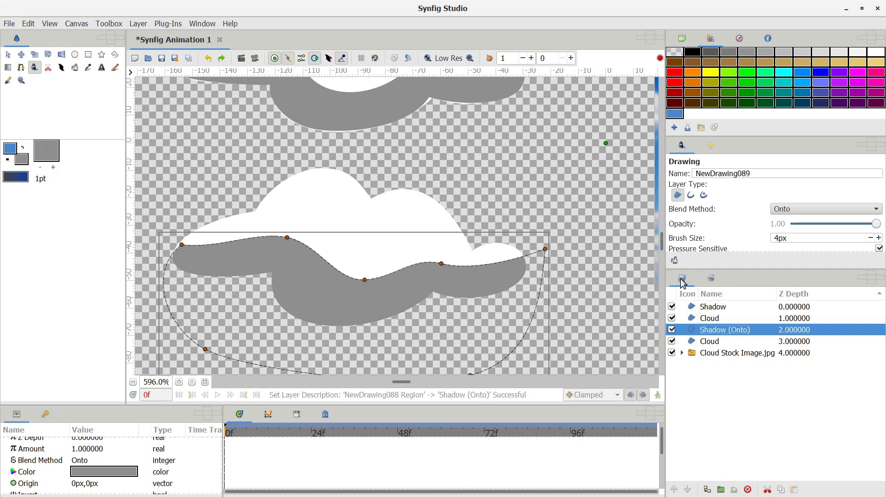
Step: Split the tangents at two Shadow (Onto) vertices and reshape its curve
{"action": "left_click", "coordinate": [8, 55]}
{"action": "left_click", "coordinate": [287, 237]}
{"action": "right_click", "coordinate": [287, 237]}
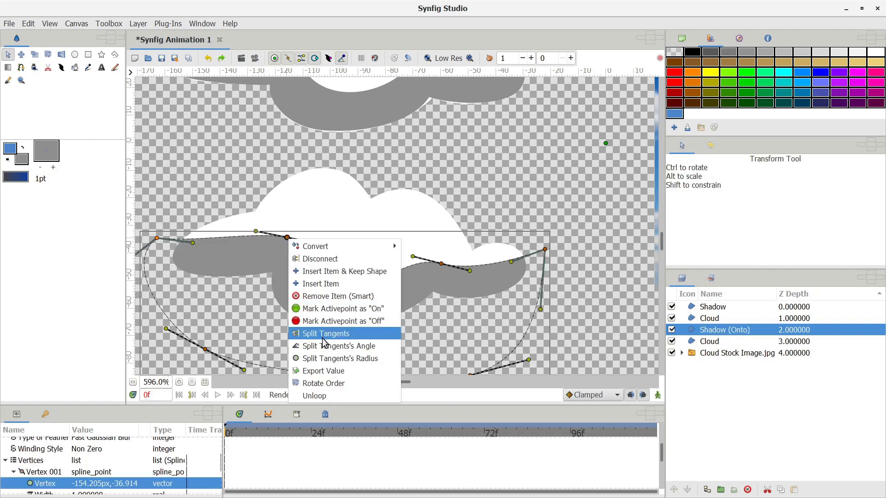
{"action": "left_click", "coordinate": [324, 334]}
{"action": "left_click_drag", "start_coordinate": [364, 279], "coordinate": [347, 287]}
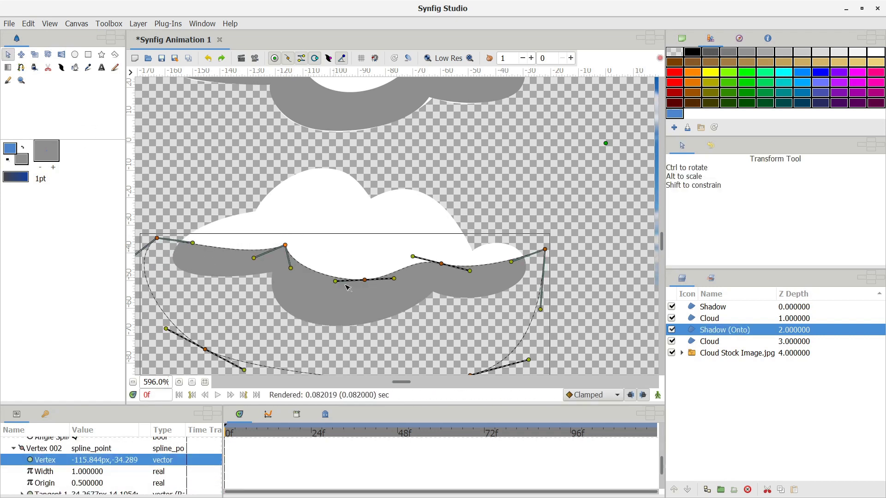
{"action": "scroll", "coordinate": [347, 287], "scroll_direction": "down", "scroll_amount": 2}
{"action": "left_click", "coordinate": [442, 218]}
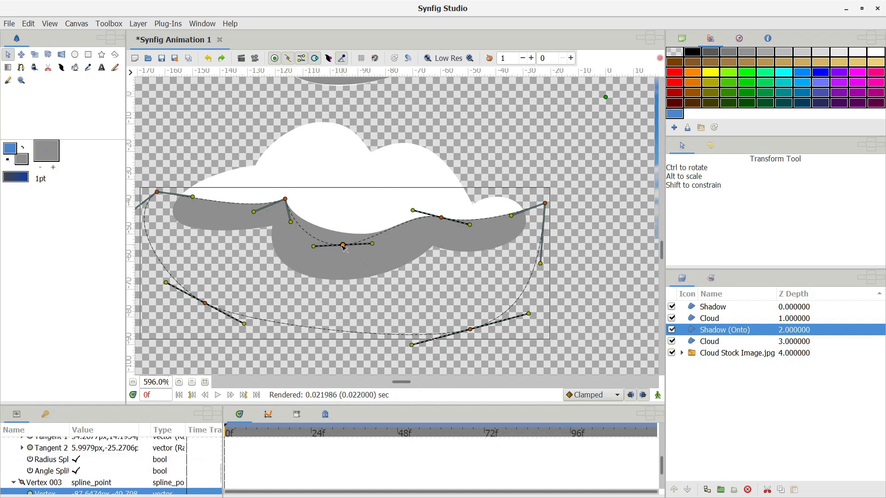
{"action": "right_click", "coordinate": [442, 218]}
{"action": "left_click", "coordinate": [451, 306]}
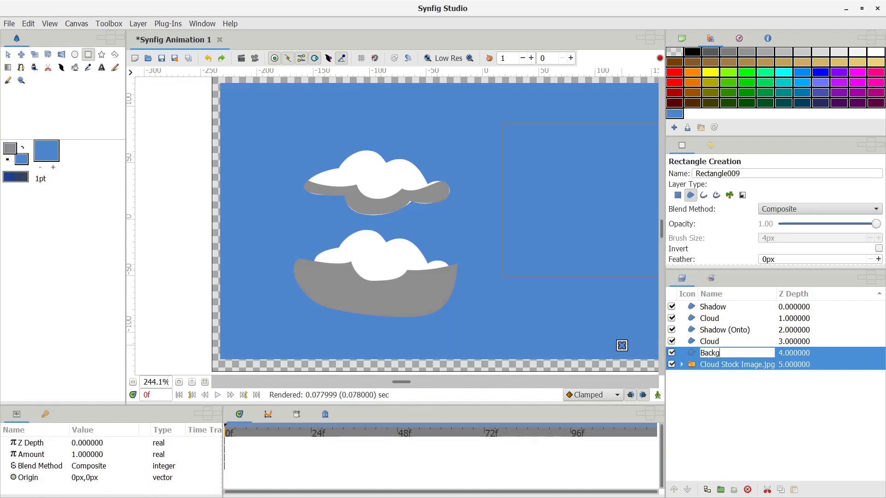
Step: Name the rectangle 'Background' and group the lower Cloud with Shadow (Onto)
{"action": "type", "text": "Background"}
{"action": "key", "text": "Return"}
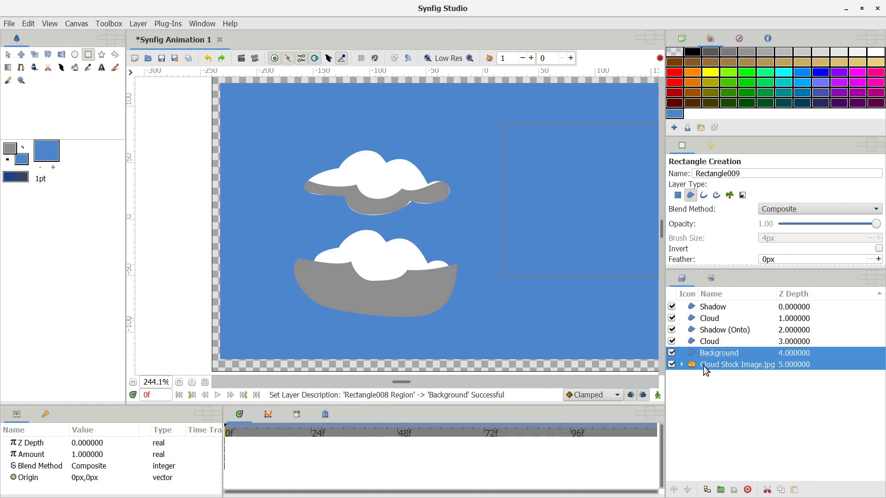
{"action": "left_click", "coordinate": [712, 346]}
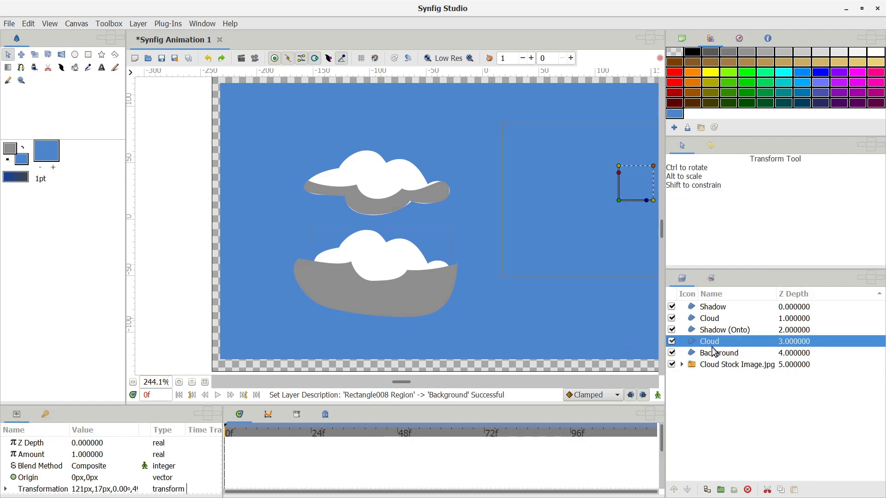
{"action": "left_click", "coordinate": [179, 382]}
{"action": "left_click", "coordinate": [179, 382]}
{"action": "left_click", "coordinate": [179, 382]}
{"action": "scroll", "coordinate": [322, 282], "scroll_direction": "up", "scroll_amount": 1}
{"action": "scroll", "coordinate": [304, 305], "scroll_direction": "down", "scroll_amount": 2}
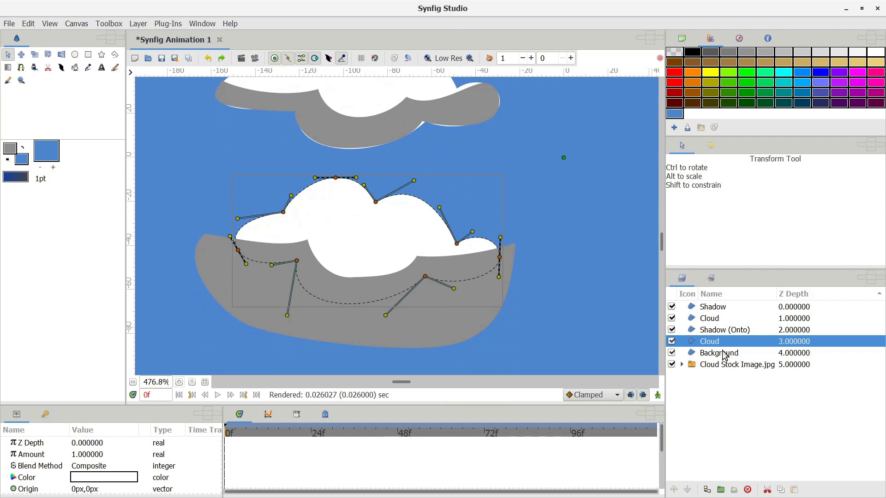
{"action": "left_click", "coordinate": [723, 330]}
{"action": "left_click", "coordinate": [716, 342], "text": "ctrl"}
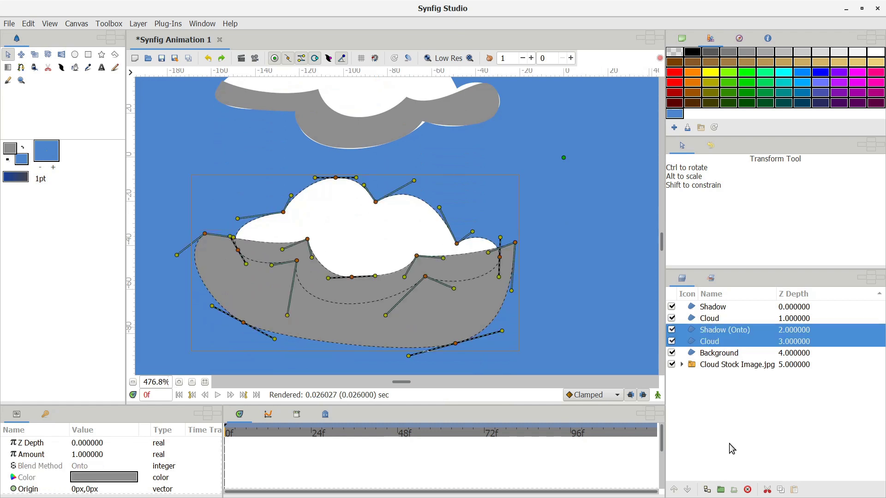
{"action": "left_click", "coordinate": [720, 490]}
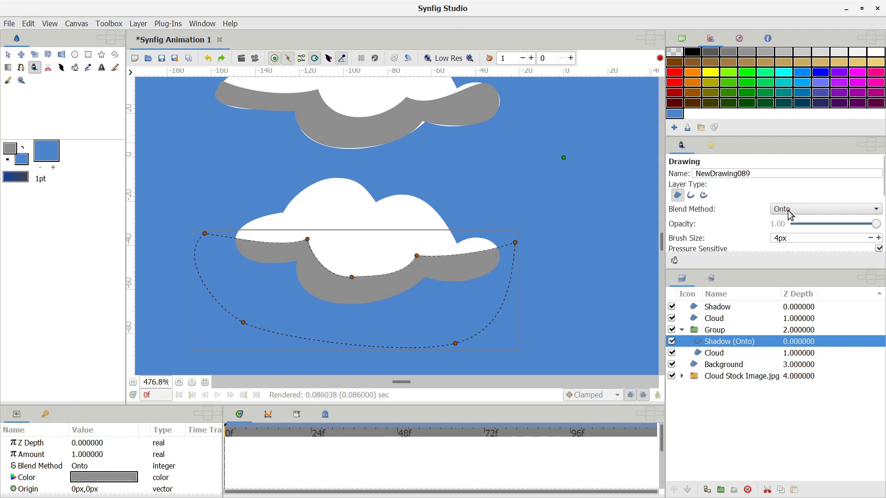
Step: Confirm Shadow (Onto) uses Onto blending, then draw a black-outlined pink circle right of the clouds
{"action": "left_click", "coordinate": [787, 211]}
{"action": "left_click", "coordinate": [788, 213]}
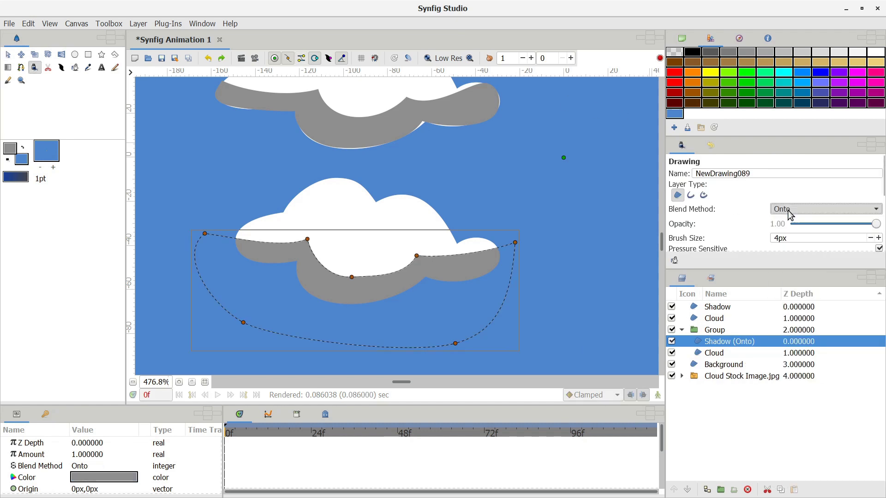
{"action": "left_click", "coordinate": [94, 466]}
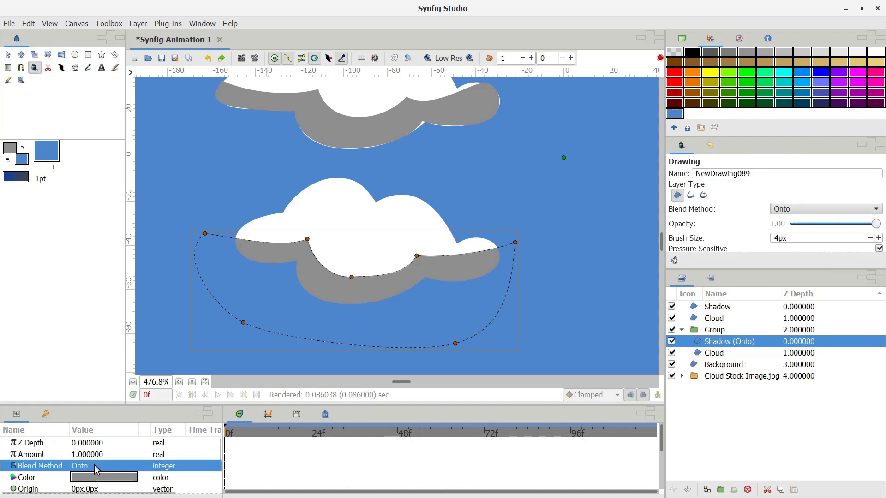
{"action": "left_click", "coordinate": [95, 466]}
{"action": "scroll", "coordinate": [95, 464], "scroll_direction": "down", "scroll_amount": 5}
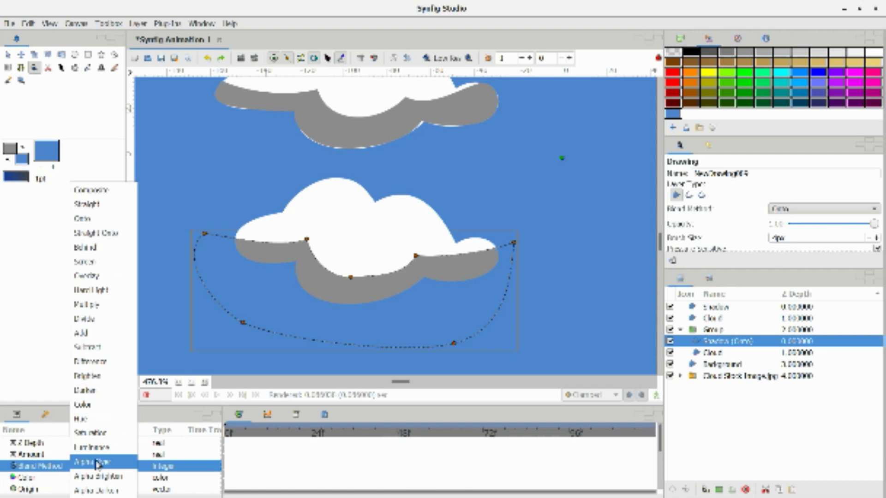
{"action": "left_click_drag", "start_coordinate": [489, 199], "coordinate": [557, 172]}
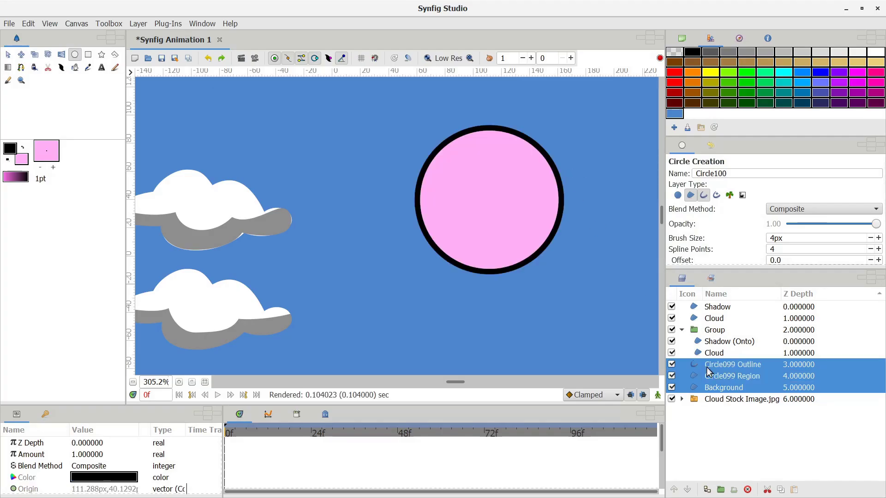
Step: Raise the pink circle's outline and region layers to the top of the stack
{"action": "key", "text": "alt+a"}
{"action": "left_click", "coordinate": [713, 375]}
{"action": "left_click", "coordinate": [713, 365], "text": "ctrl"}
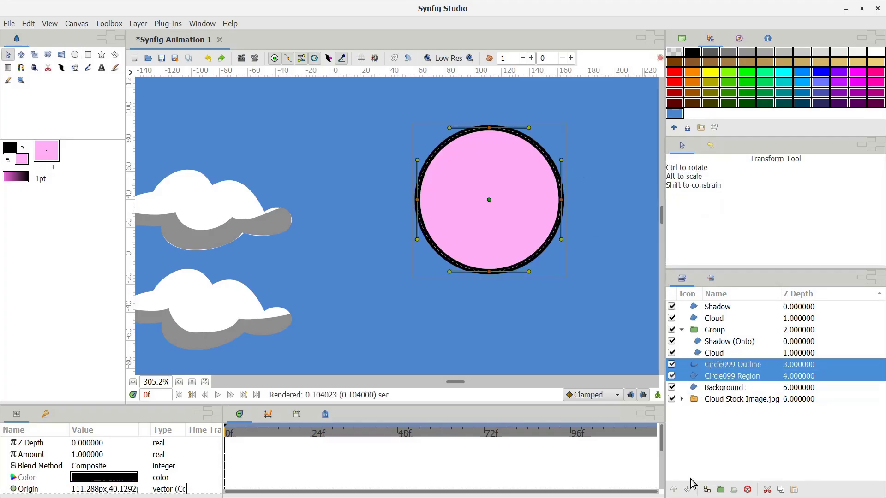
{"action": "left_click", "coordinate": [674, 489]}
{"action": "left_click", "coordinate": [674, 490]}
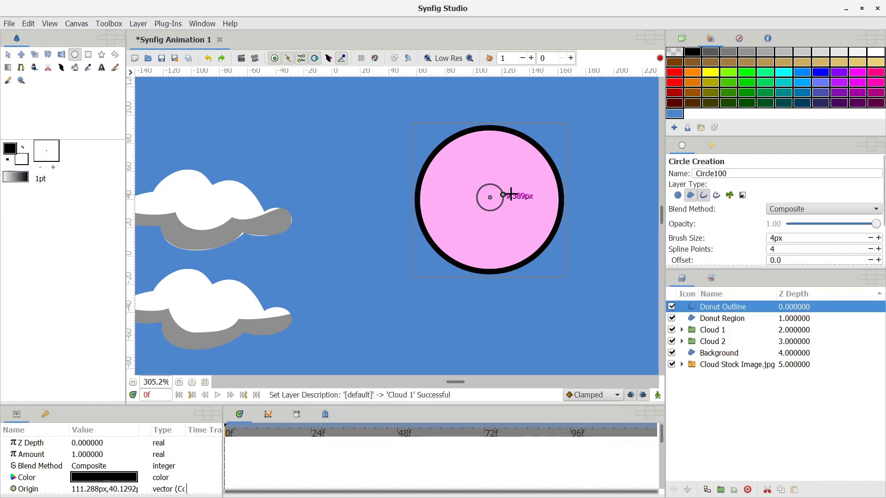
Step: Add a small Alpha Over circle at the centre to cut the donut hole, then select all four layers
{"action": "mouse_move", "coordinate": [504, 194]}
{"action": "left_mouse_down"}
{"action": "mouse_move", "coordinate": [520, 189]}
{"action": "mouse_move", "coordinate": [492, 200]}
{"action": "left_mouse_up"}
{"action": "key", "text": "alt+a"}
{"action": "left_click", "coordinate": [730, 318]}
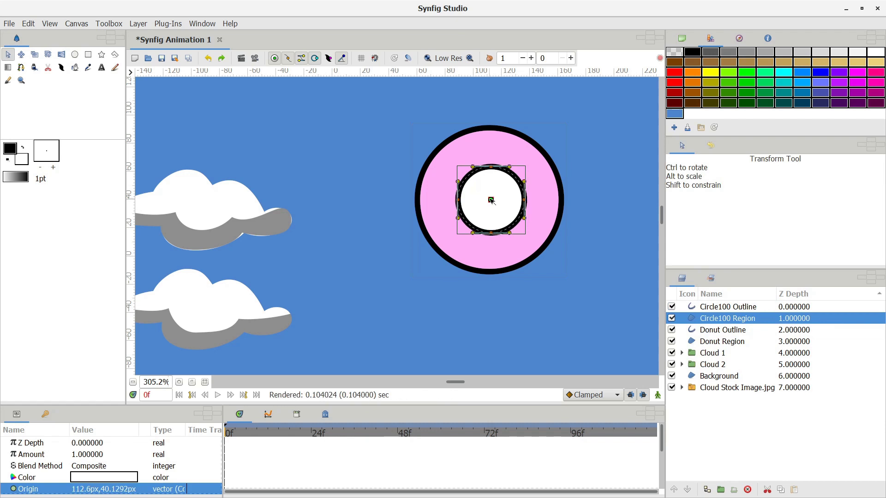
{"action": "left_click", "coordinate": [102, 466]}
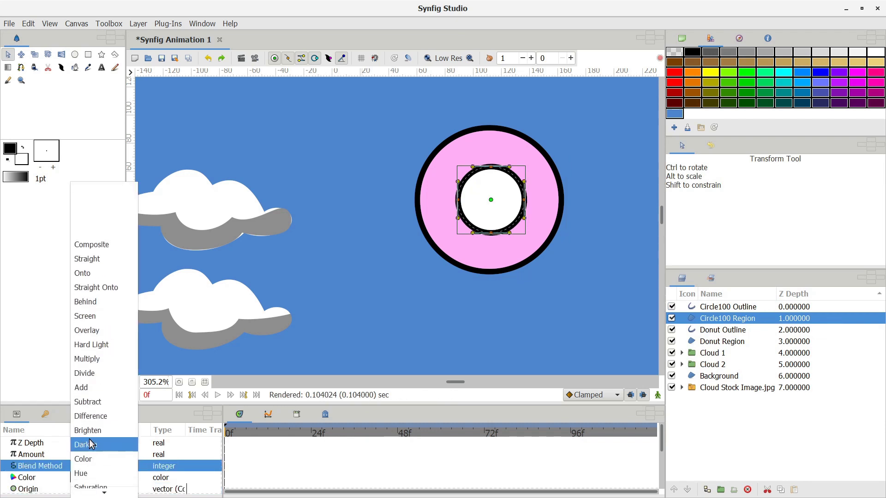
{"action": "scroll", "coordinate": [94, 438], "scroll_direction": "down", "scroll_amount": 3}
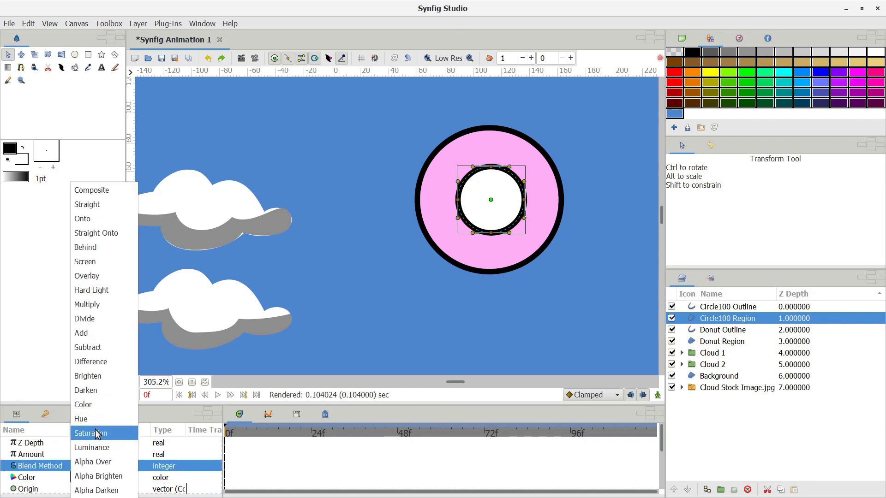
{"action": "left_click", "coordinate": [103, 462]}
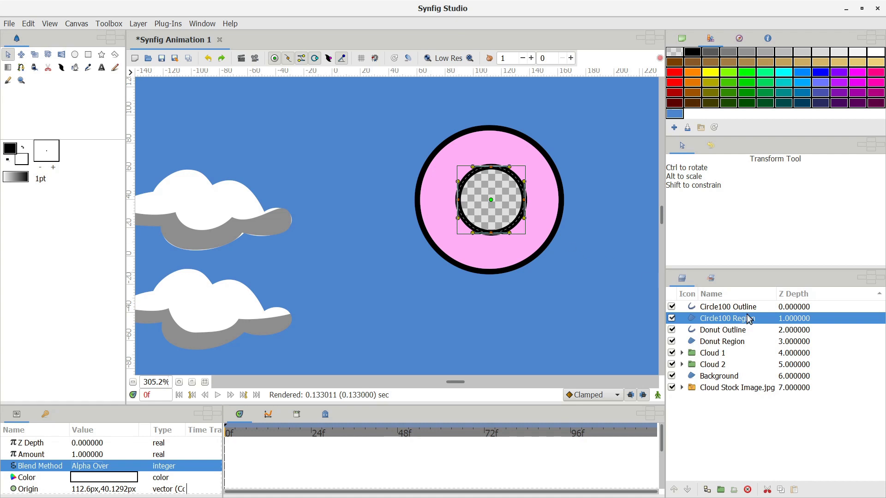
{"action": "left_click", "coordinate": [730, 307]}
{"action": "left_click", "coordinate": [725, 342], "text": "shift"}
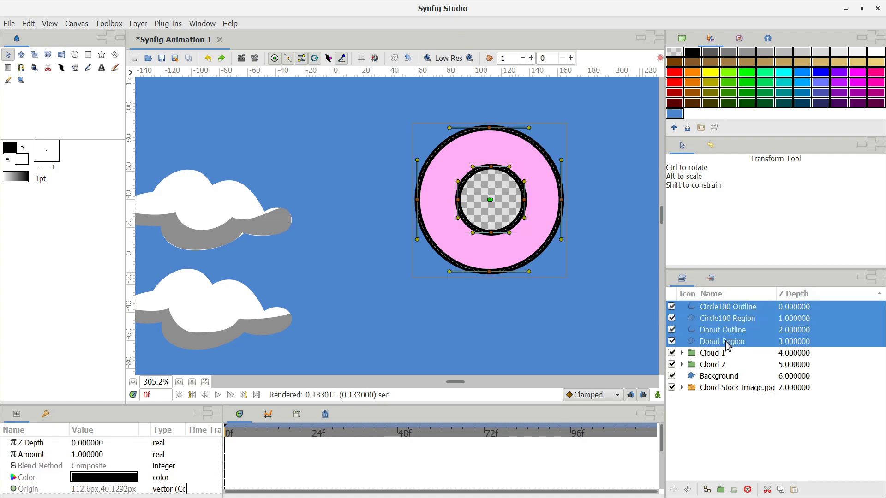
Step: Group the four donut layers, keeping the group's Composite blend method, and zoom out
{"action": "left_click", "coordinate": [720, 490]}
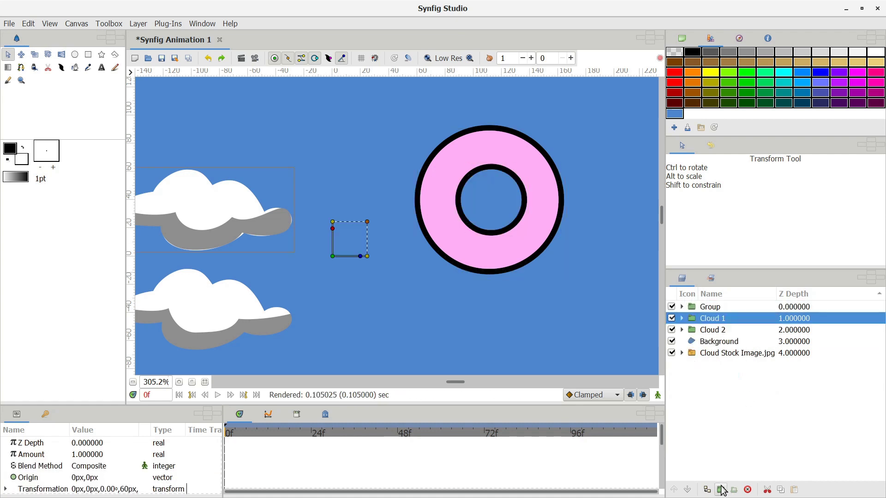
{"action": "left_click", "coordinate": [718, 308]}
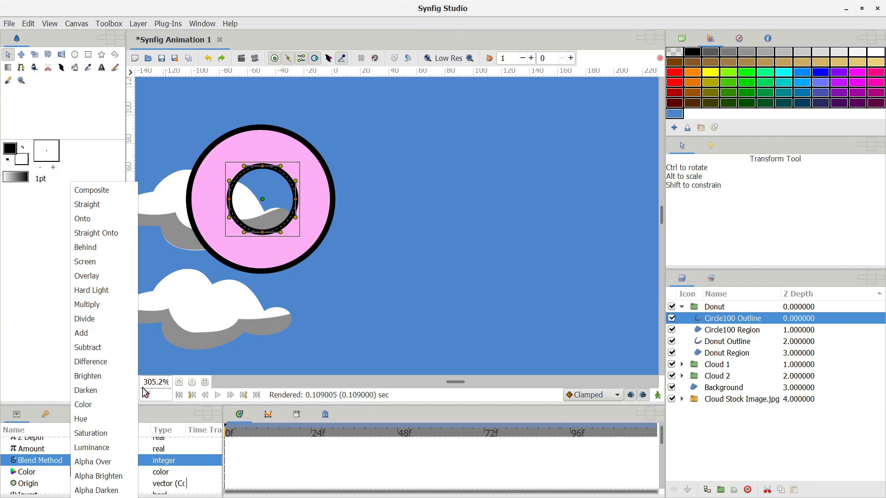
{"action": "left_click", "coordinate": [284, 335]}
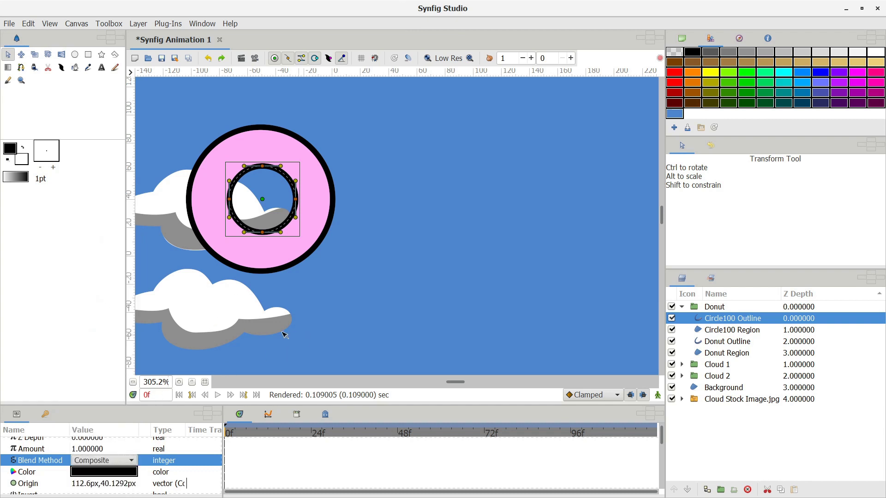
{"action": "left_click", "coordinate": [133, 382]}
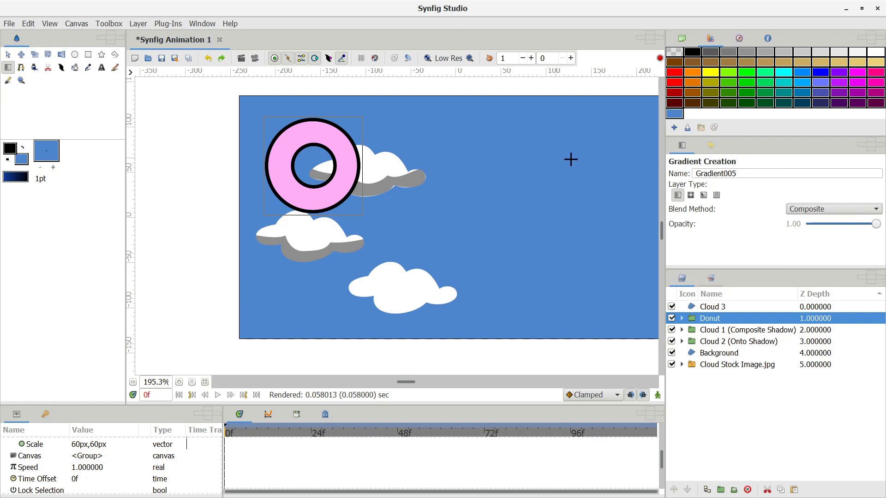
Step: Add a blue-to-black gradient and lower its layer to just above Background
{"action": "left_click_drag", "start_coordinate": [557, 177], "coordinate": [514, 371]}
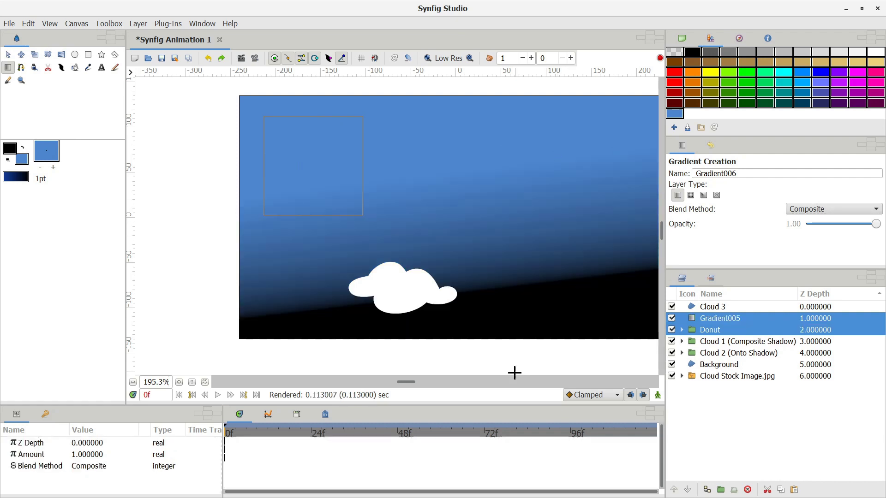
{"action": "scroll", "coordinate": [622, 337], "scroll_direction": "right", "scroll_amount": 3}
{"action": "left_click", "coordinate": [719, 318]}
{"action": "left_click", "coordinate": [709, 318]}
{"action": "left_click", "coordinate": [720, 318]}
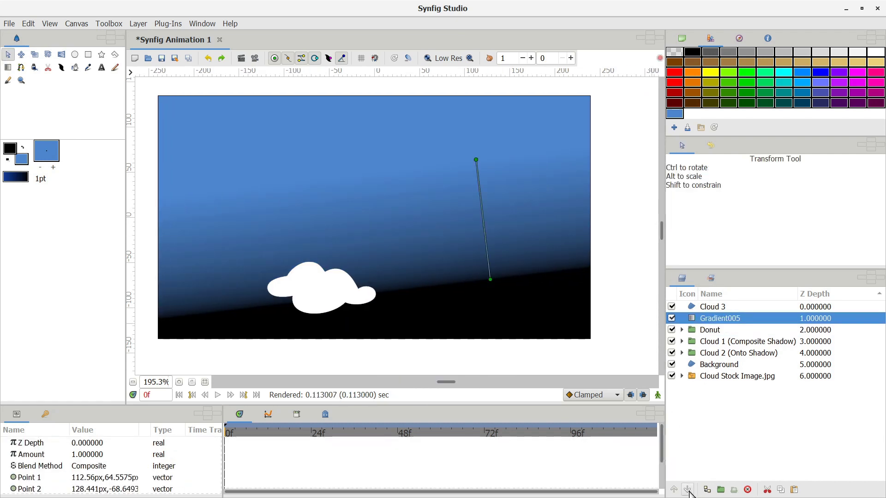
{"action": "left_click", "coordinate": [687, 489]}
{"action": "left_click", "coordinate": [687, 489]}
{"action": "left_click", "coordinate": [688, 489]}
Step: Drag the gradient handles vertical, dark at the top and fading to light blue below
{"action": "left_click_drag", "start_coordinate": [490, 280], "coordinate": [457, 119]}
{"action": "left_click_drag", "start_coordinate": [475, 159], "coordinate": [467, 341]}
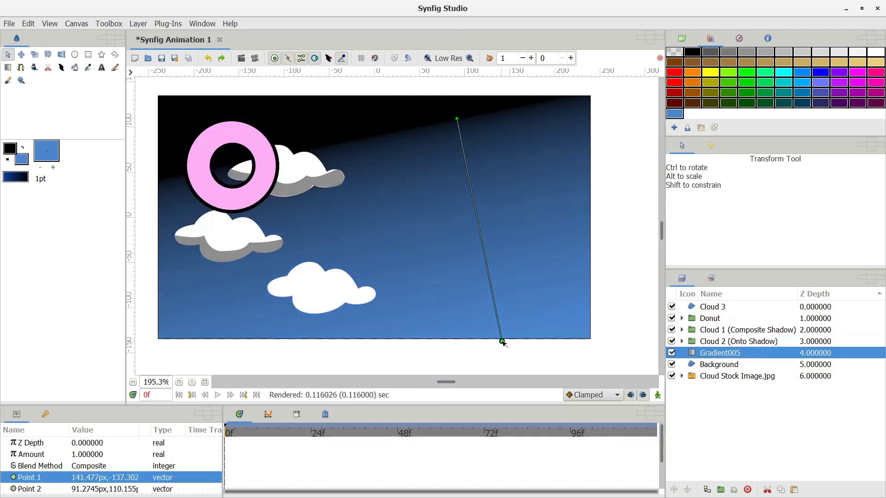
{"action": "left_click_drag", "start_coordinate": [456, 118], "coordinate": [461, 46]}
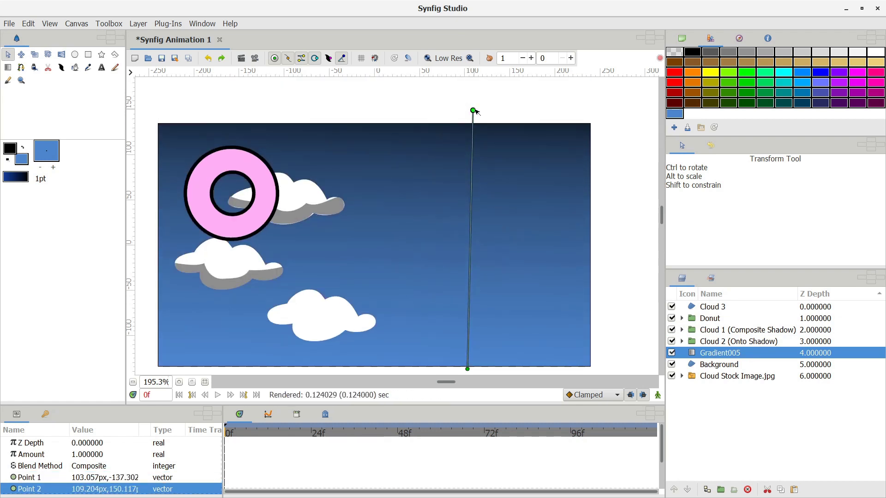
{"action": "scroll", "coordinate": [478, 138], "scroll_direction": "up", "scroll_amount": 2}
{"action": "left_click_drag", "start_coordinate": [462, 80], "coordinate": [469, 60]}
{"action": "scroll", "coordinate": [506, 210], "scroll_direction": "up", "scroll_amount": 1}
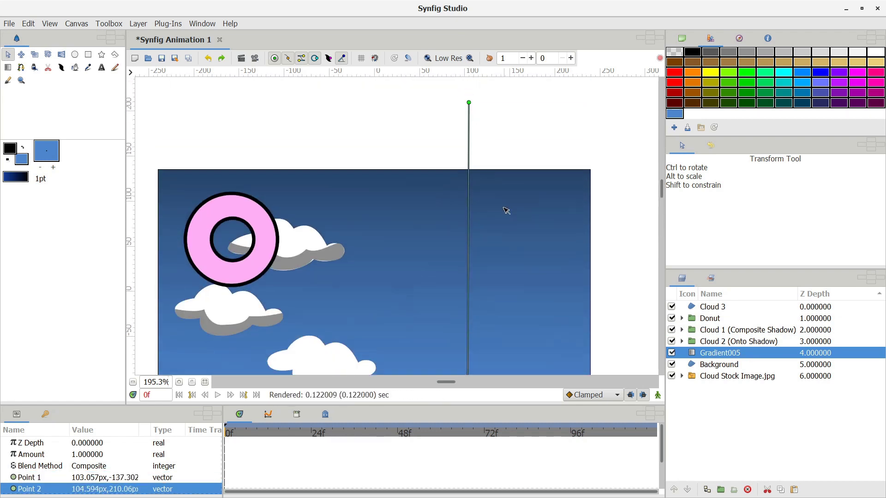
{"action": "scroll", "coordinate": [469, 314], "scroll_direction": "down", "scroll_amount": 4}
{"action": "left_click_drag", "start_coordinate": [470, 315], "coordinate": [474, 146]}
{"action": "scroll", "coordinate": [483, 272], "scroll_direction": "down", "scroll_amount": 2}
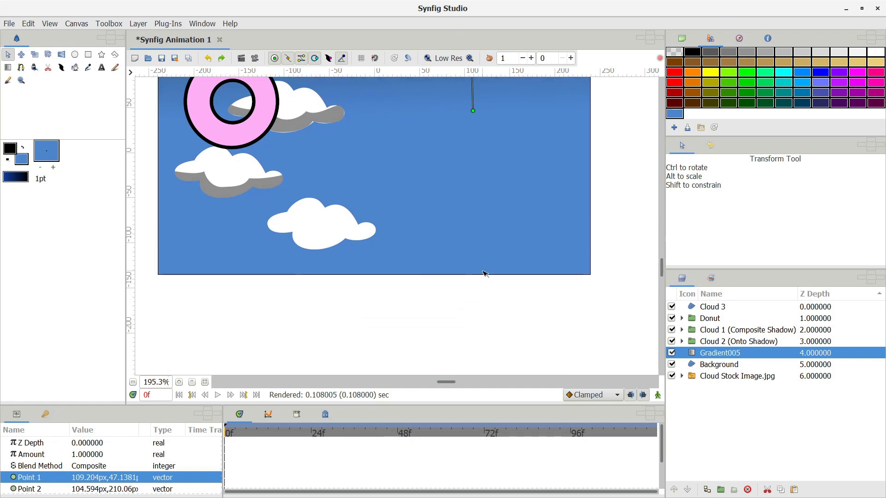
{"action": "scroll", "coordinate": [475, 187], "scroll_direction": "up", "scroll_amount": 3}
{"action": "left_click_drag", "start_coordinate": [474, 187], "coordinate": [473, 221]}
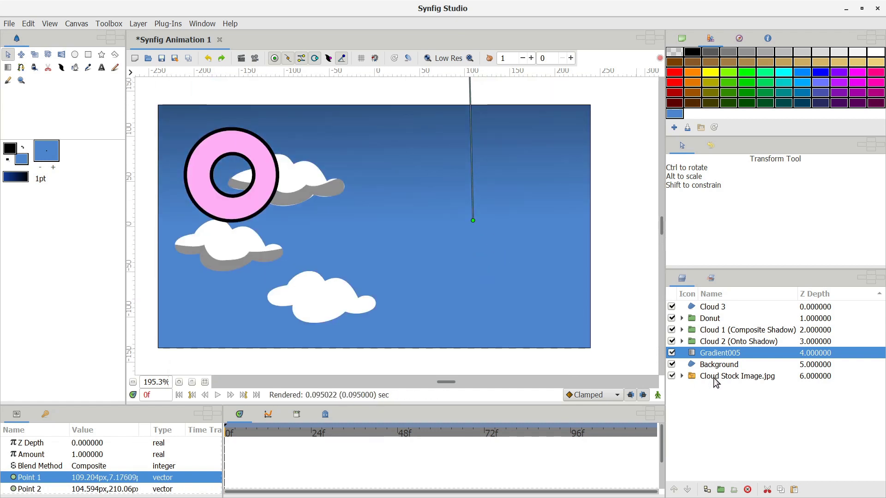
Step: Add an Onto-blended grey gradient across Cloud 3
{"action": "left_click", "coordinate": [721, 306]}
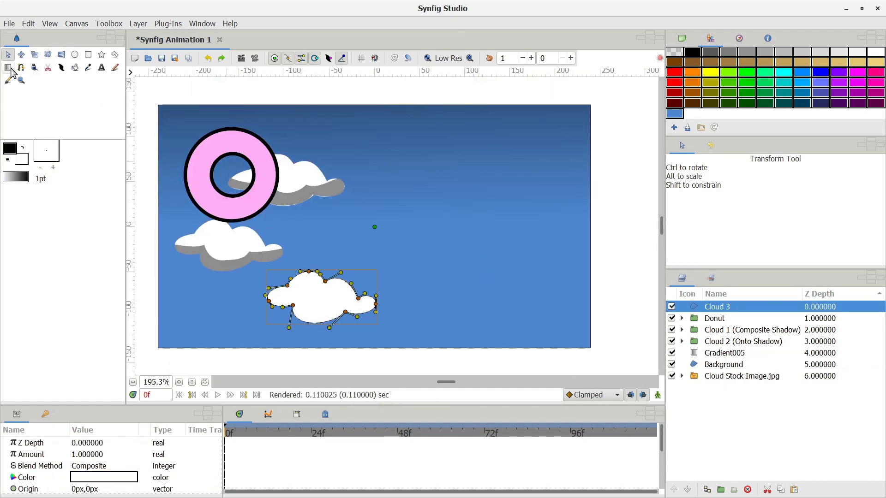
{"action": "left_click", "coordinate": [7, 67]}
{"action": "left_click", "coordinate": [793, 209]}
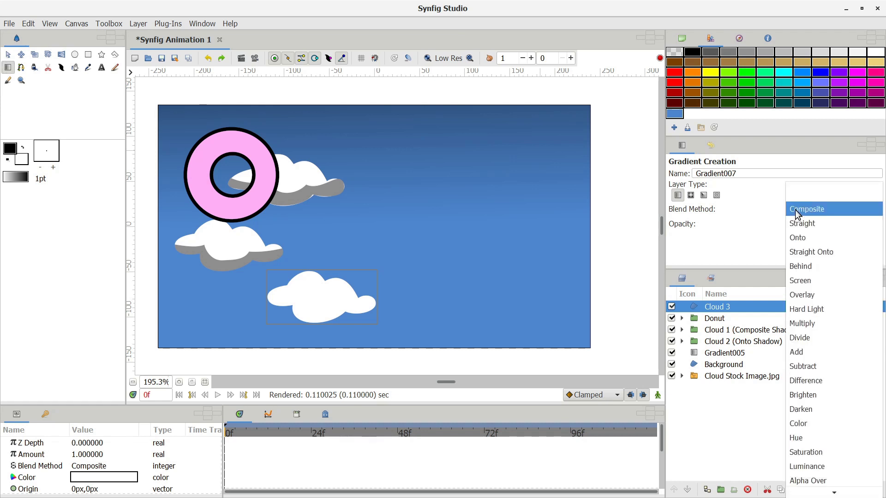
{"action": "left_click", "coordinate": [801, 237]}
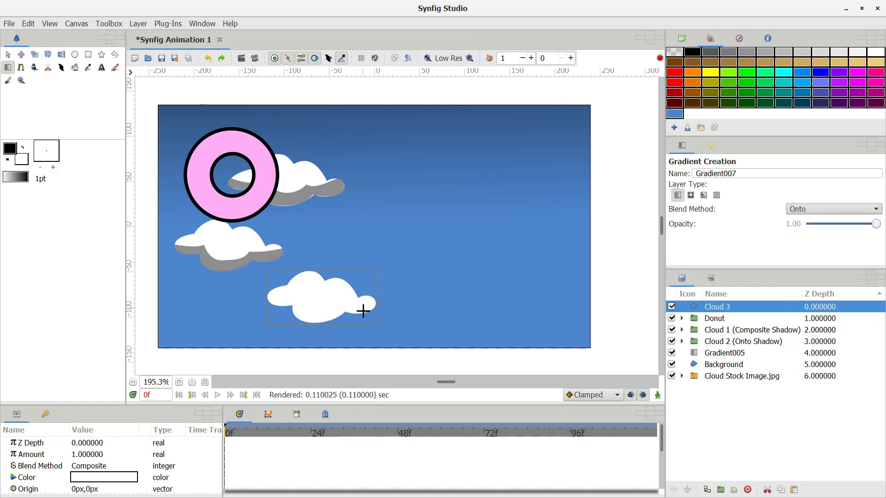
{"action": "left_click_drag", "start_coordinate": [361, 315], "coordinate": [378, 274]}
Step: Group the gradient with Cloud 3 and name the group 'Cloud 3 (Gradient)'
{"action": "key", "text": "alt+a"}
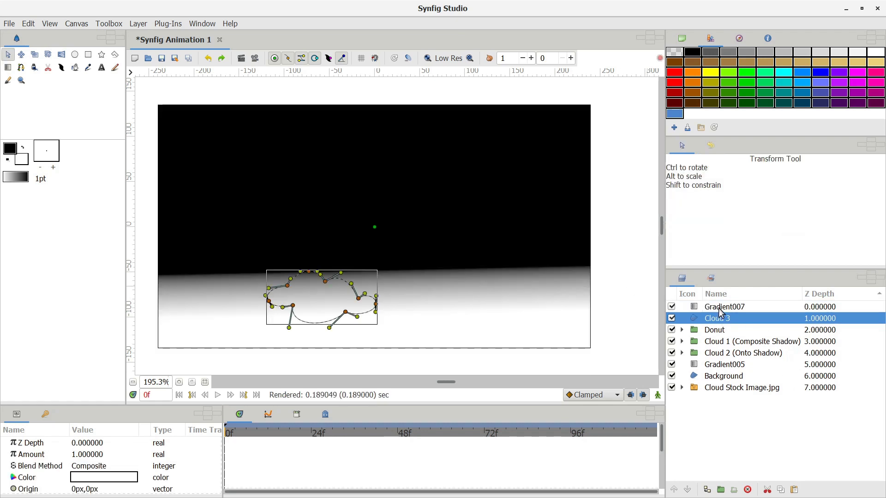
{"action": "left_click", "coordinate": [721, 489]}
{"action": "type", "text": "Cloud 3 (Gradient"}
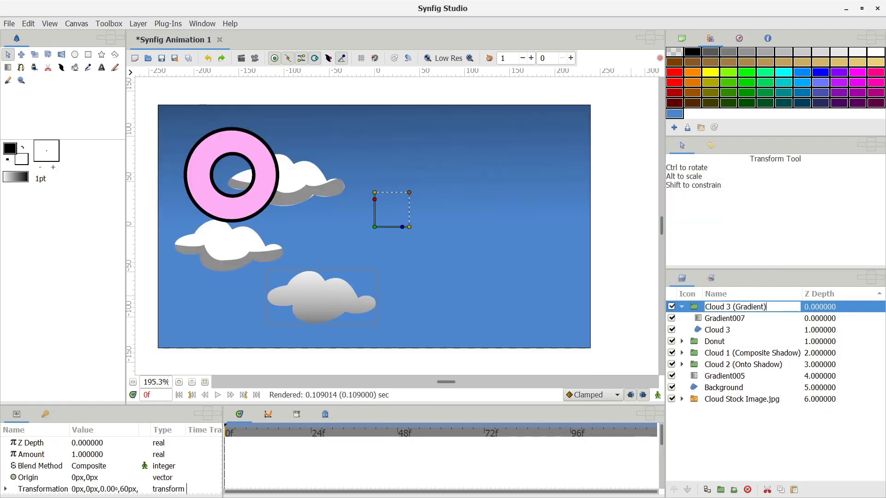
{"action": "key", "text": "Return"}
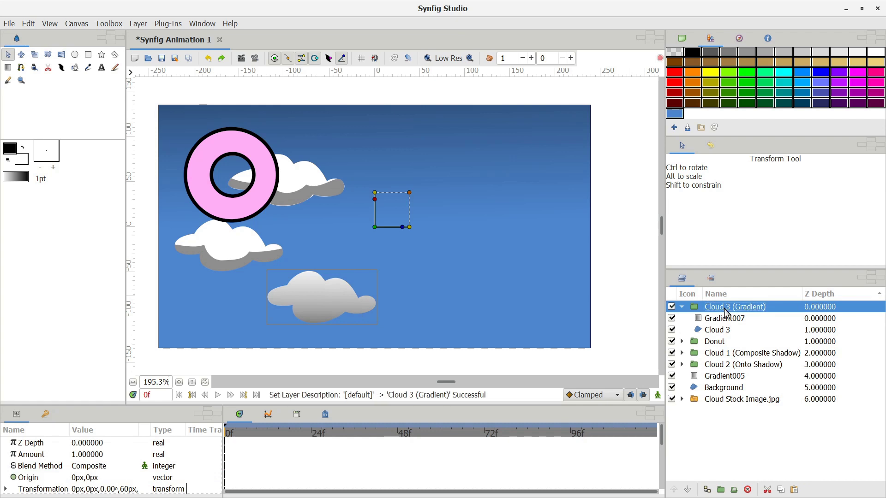
Step: Draw a magenta heart on the right side of the sky
{"action": "left_click", "coordinate": [682, 307]}
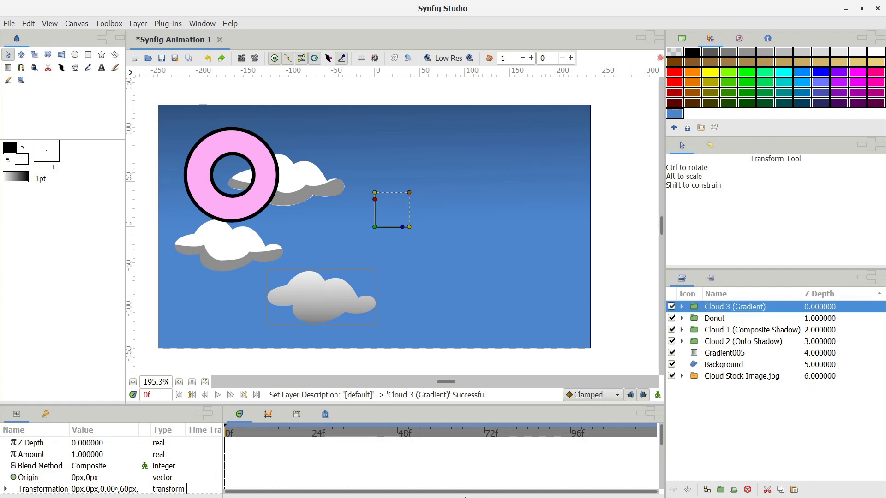
{"action": "key", "text": "alt+d"}
{"action": "mouse_move", "coordinate": [502, 183]}
{"action": "left_mouse_down"}
{"action": "mouse_move", "coordinate": [467, 165]}
{"action": "mouse_move", "coordinate": [441, 181]}
{"action": "mouse_move", "coordinate": [497, 263]}
{"action": "mouse_move", "coordinate": [561, 197]}
{"action": "mouse_move", "coordinate": [547, 184]}
{"action": "mouse_move", "coordinate": [503, 183]}
{"action": "left_mouse_up"}
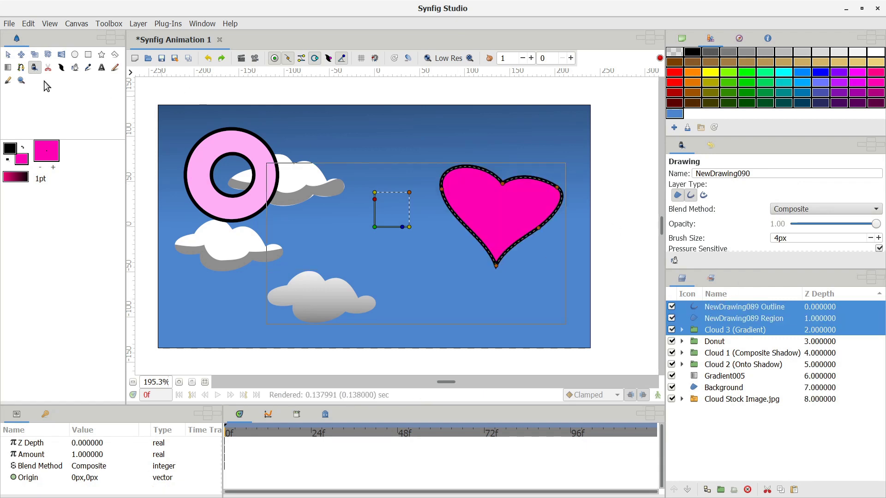
Step: Reshape the heart's top curves, right point and right-lobe vertices into a fuller, symmetrical heart
{"action": "left_click", "coordinate": [8, 54]}
{"action": "left_click", "coordinate": [491, 168]}
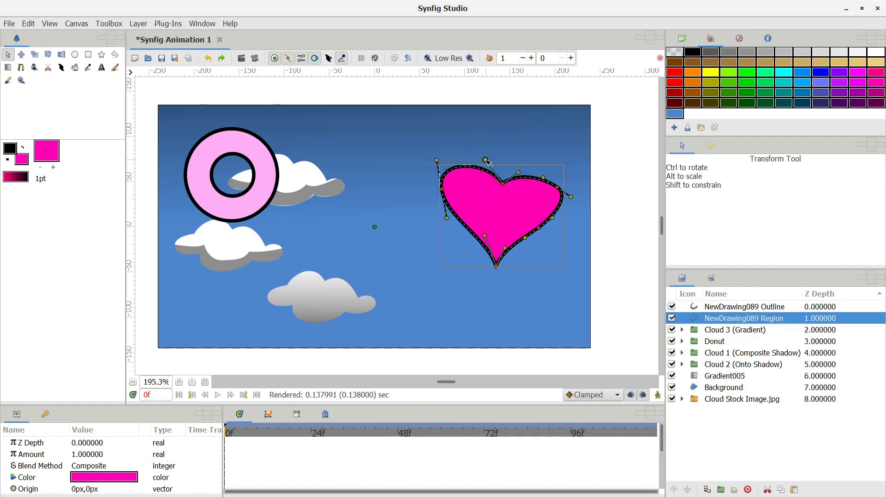
{"action": "left_click_drag", "start_coordinate": [486, 160], "coordinate": [480, 139]}
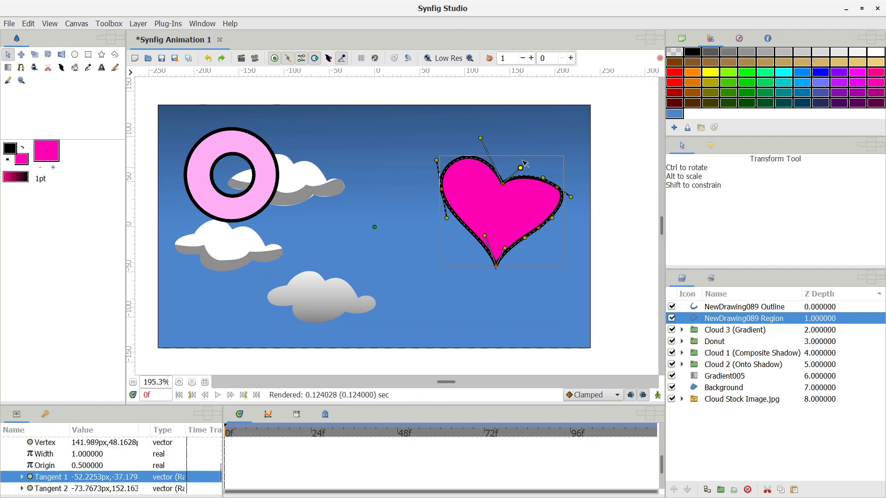
{"action": "left_click_drag", "start_coordinate": [524, 163], "coordinate": [531, 146]}
{"action": "mouse_move", "coordinate": [558, 187]}
{"action": "left_mouse_down"}
{"action": "mouse_move", "coordinate": [560, 174]}
{"action": "mouse_move", "coordinate": [570, 192]}
{"action": "mouse_move", "coordinate": [562, 187]}
{"action": "left_mouse_up"}
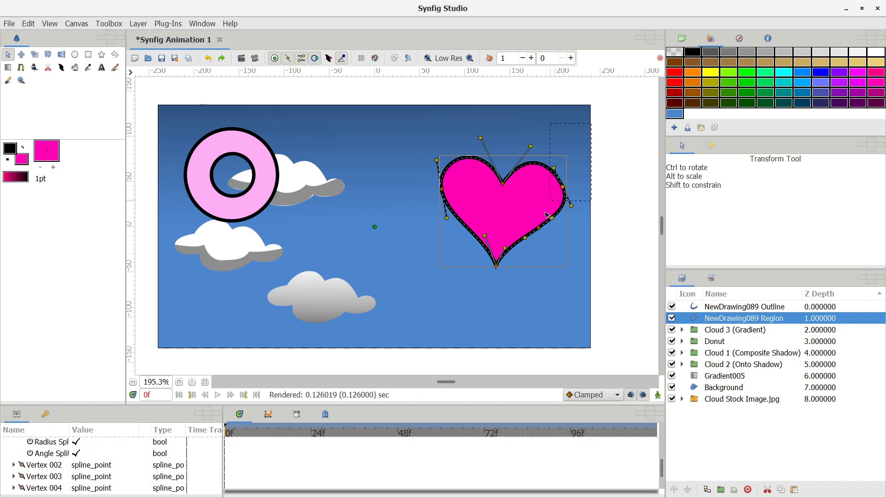
{"action": "left_click_drag", "start_coordinate": [547, 215], "coordinate": [493, 235]}
{"action": "mouse_move", "coordinate": [497, 267]}
{"action": "left_mouse_down"}
{"action": "mouse_move", "coordinate": [506, 261]}
{"action": "mouse_move", "coordinate": [499, 258]}
{"action": "left_mouse_up"}
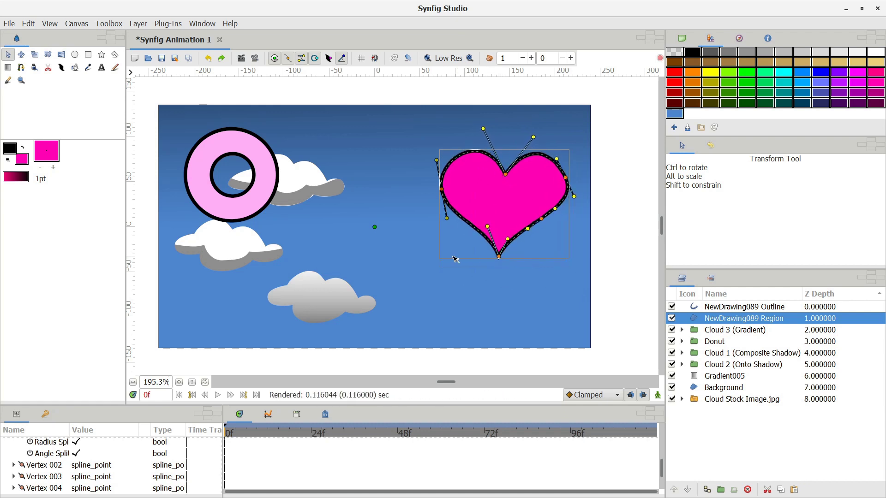
Step: Zoom in and shrink the heart slightly toward its centre
{"action": "key", "text": "="}
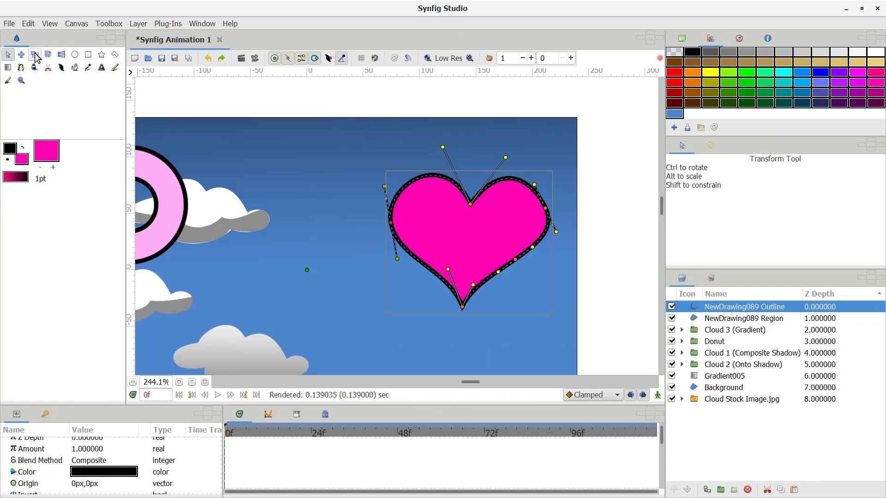
{"action": "left_click", "coordinate": [48, 54]}
{"action": "left_click_drag", "start_coordinate": [461, 306], "coordinate": [485, 314]}
{"action": "left_click", "coordinate": [48, 54]}
{"action": "left_click", "coordinate": [671, 168]}
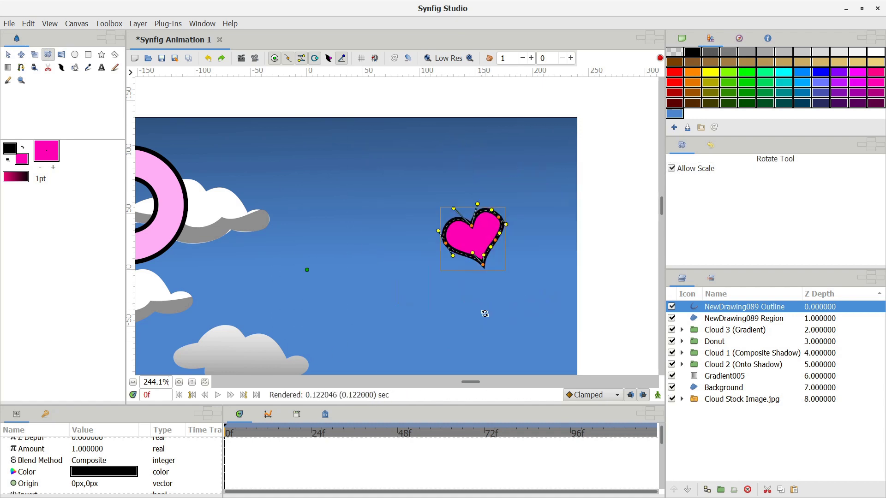
{"action": "left_click", "coordinate": [392, 323]}
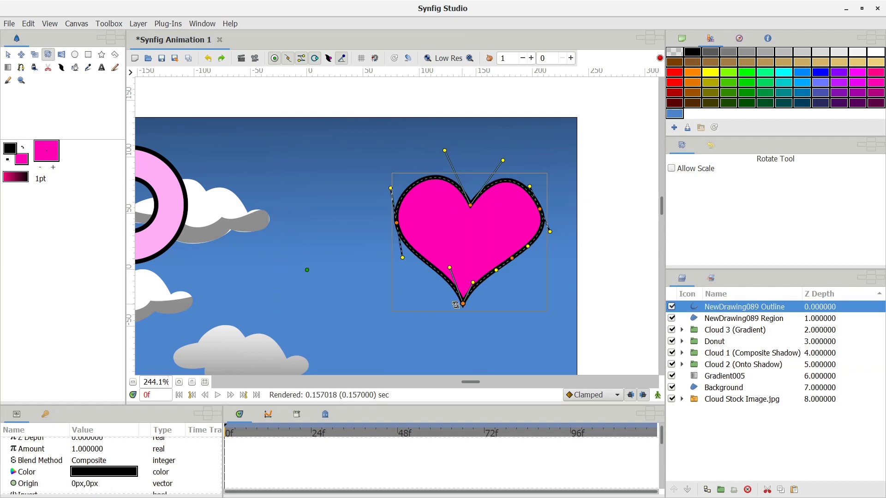
Step: With Allow Scale on, rotate all the heart's points clockwise into a slight tilt
{"action": "left_click_drag", "start_coordinate": [455, 305], "coordinate": [505, 313]}
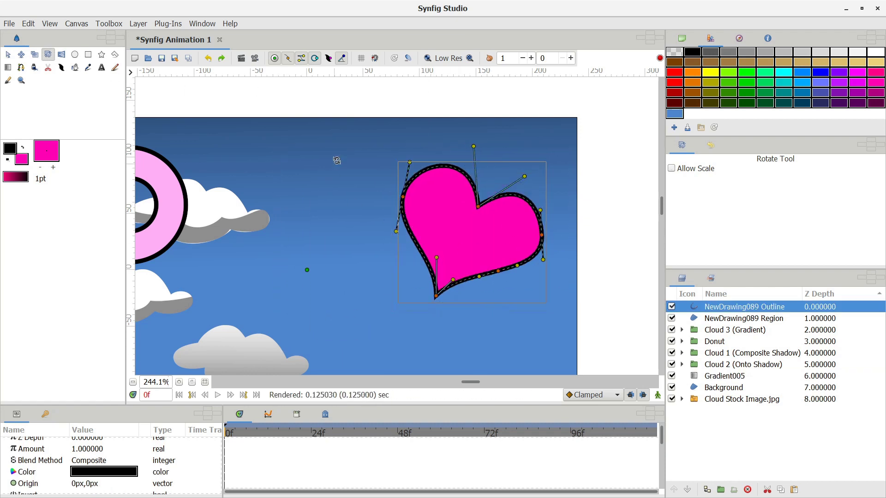
{"action": "left_click_drag", "start_coordinate": [437, 294], "coordinate": [544, 282]}
{"action": "left_click", "coordinate": [673, 169]}
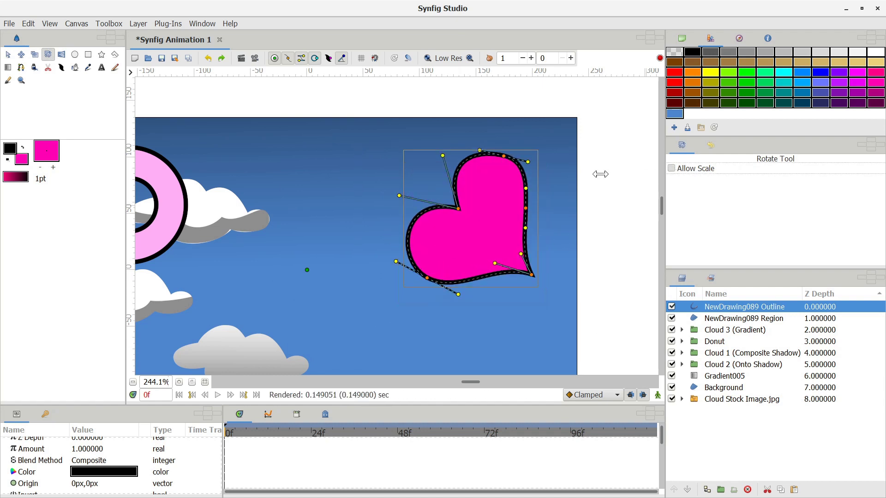
{"action": "left_click_drag", "start_coordinate": [595, 127], "coordinate": [346, 357]}
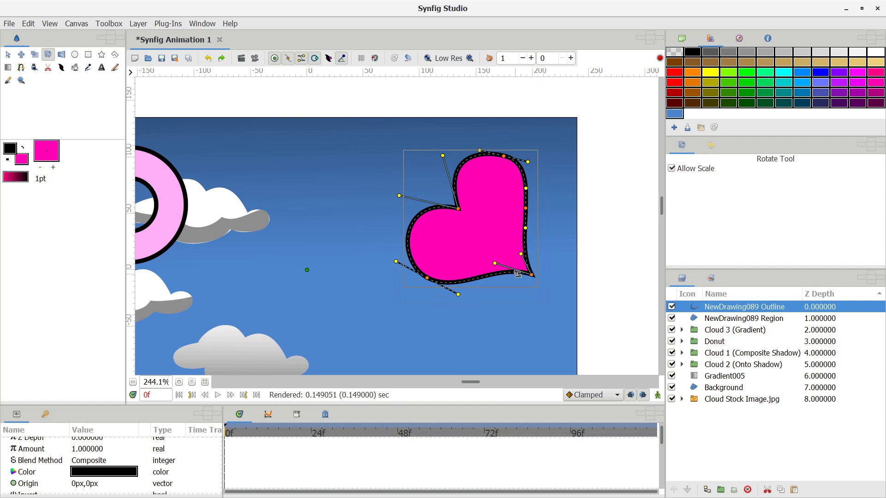
{"action": "left_click_drag", "start_coordinate": [529, 274], "coordinate": [483, 266]}
{"action": "left_click", "coordinate": [340, 292]}
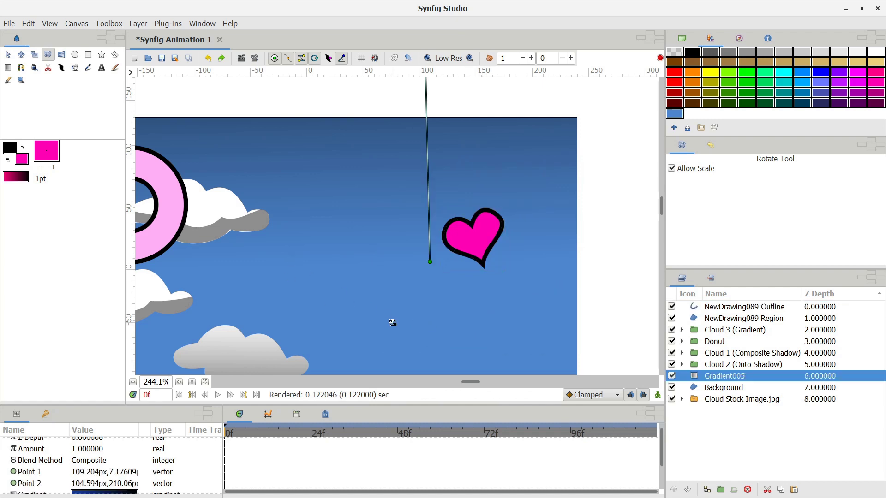
Step: Draw a blue stroke hanging down from the cloud's underside
{"action": "scroll", "coordinate": [390, 319], "scroll_direction": "down", "scroll_amount": 3}
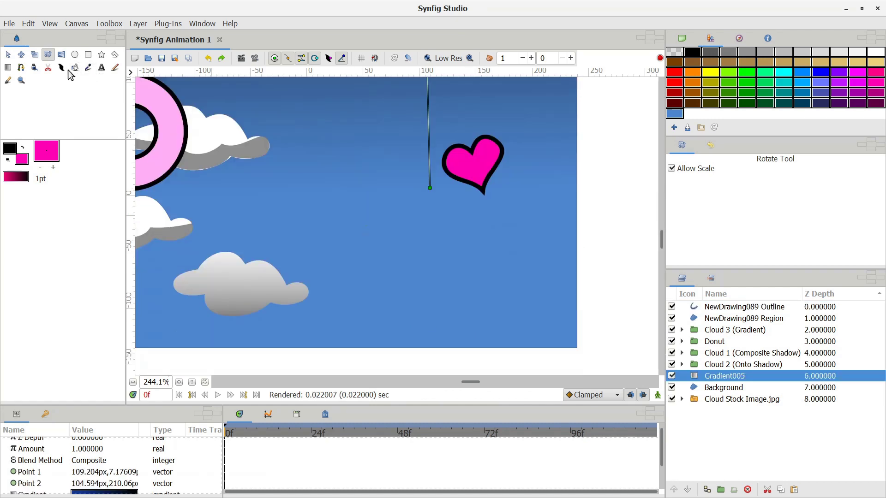
{"action": "left_click", "coordinate": [34, 67]}
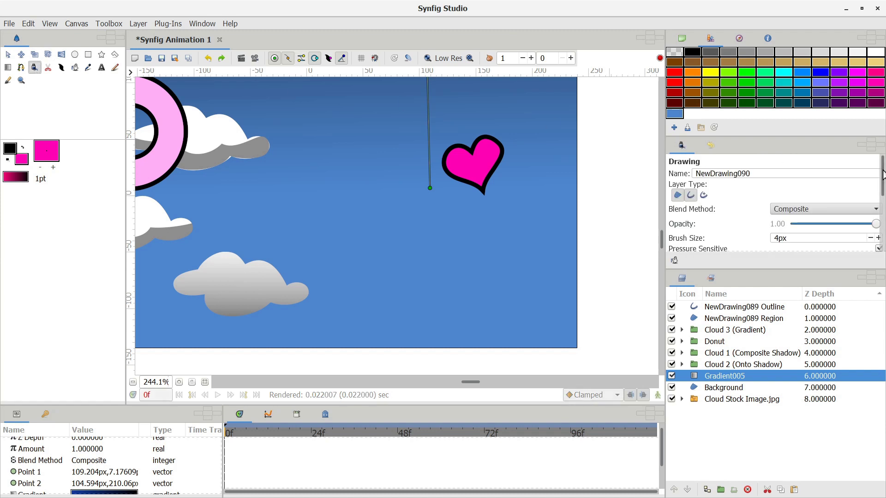
{"action": "scroll", "coordinate": [882, 212], "scroll_direction": "down", "scroll_amount": 4}
{"action": "scroll", "coordinate": [884, 223], "scroll_direction": "down", "scroll_amount": 1}
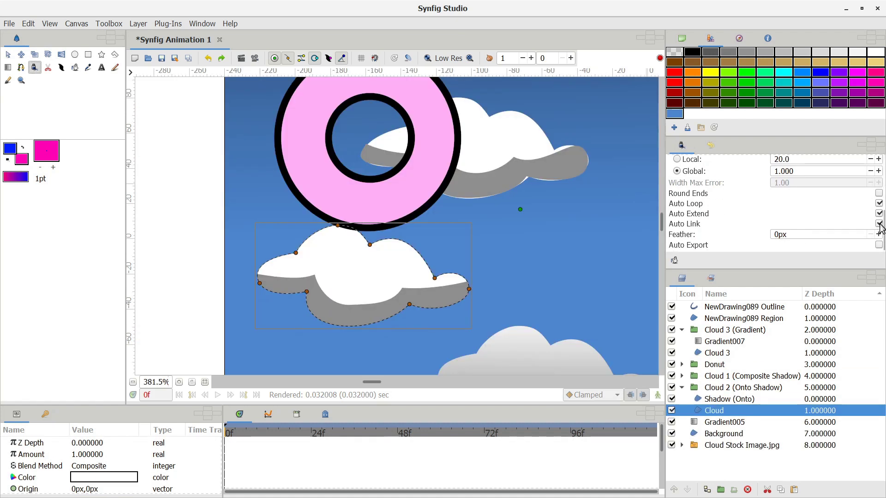
{"action": "left_click_drag", "start_coordinate": [410, 305], "coordinate": [362, 372]}
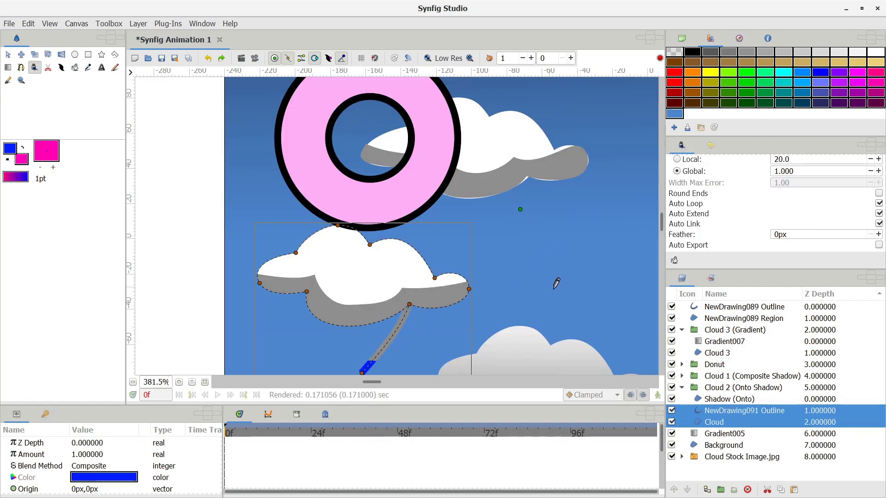
Step: Raise the stroke layer above Shadow (Onto) and straighten its bottom end
{"action": "scroll", "coordinate": [566, 301], "scroll_direction": "down", "scroll_amount": 2}
{"action": "left_click", "coordinate": [701, 410]}
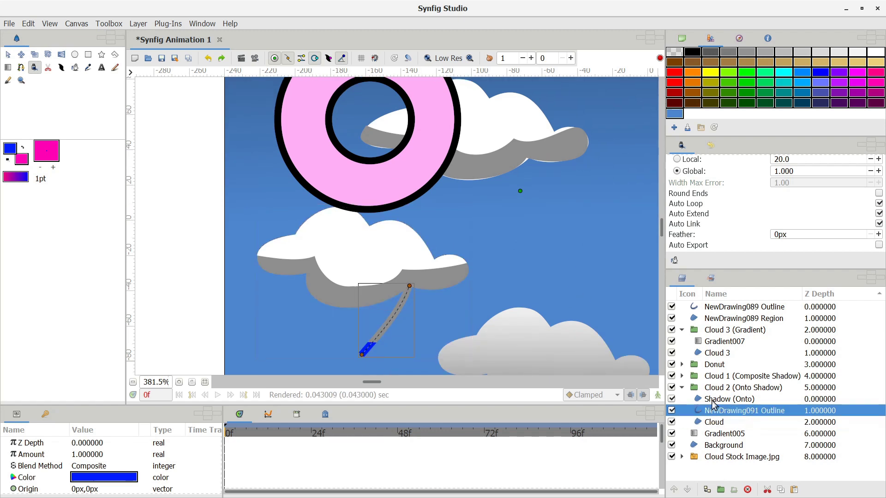
{"action": "left_click", "coordinate": [674, 490]}
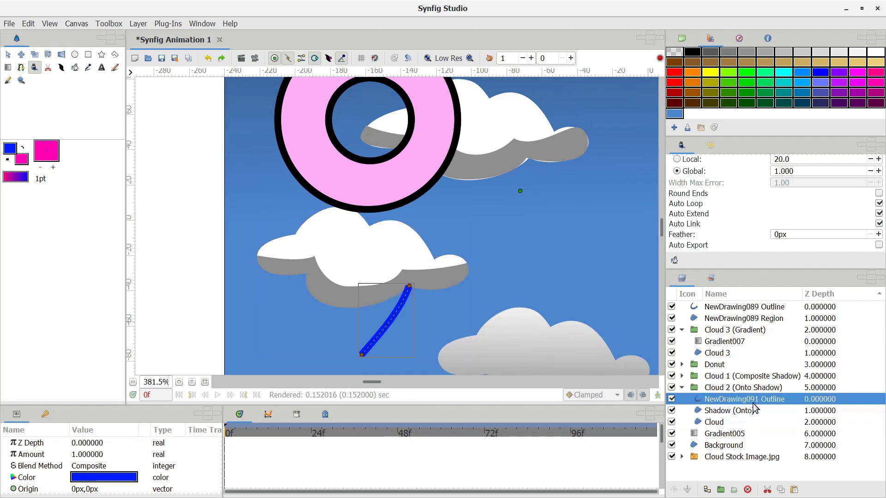
{"action": "key", "text": "alt+a"}
{"action": "left_click_drag", "start_coordinate": [362, 354], "coordinate": [371, 371]}
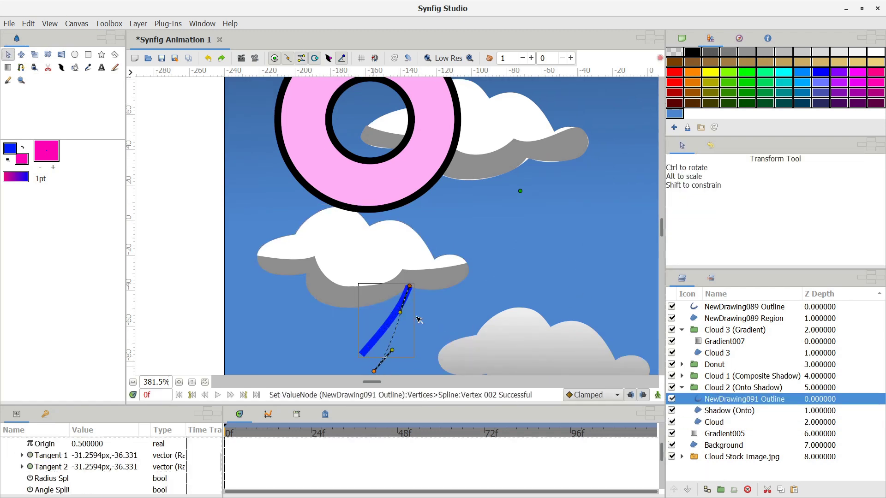
{"action": "left_click", "coordinate": [417, 262]}
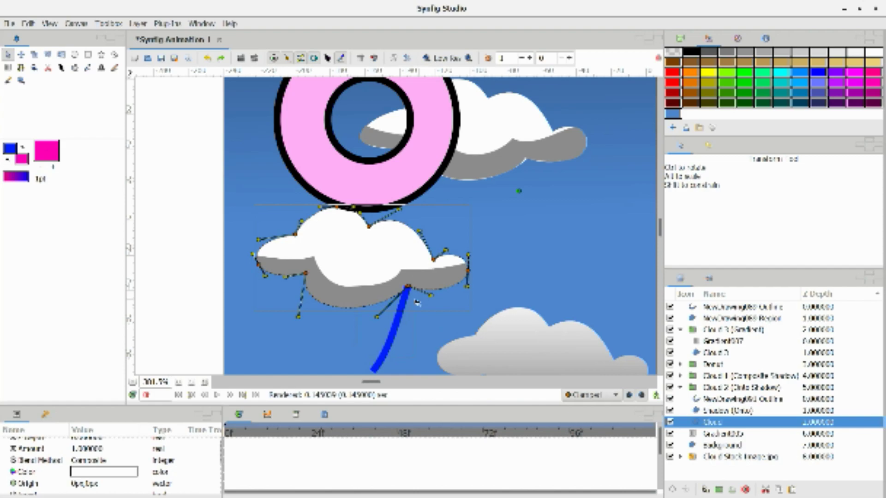
Step: Reshape the stroke's top end, Disconnect it from the cloud, and nudge the loose end
{"action": "left_click", "coordinate": [415, 253]}
{"action": "left_click", "coordinate": [424, 302]}
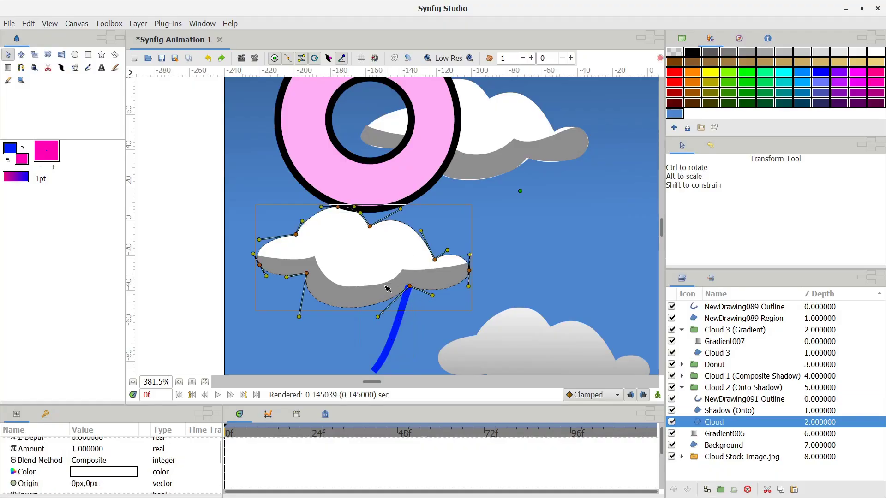
{"action": "left_click", "coordinate": [389, 348]}
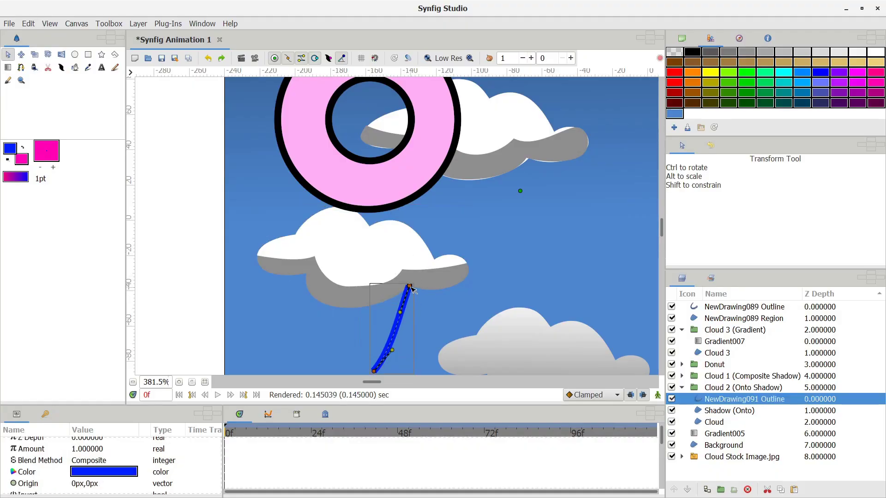
{"action": "left_click", "coordinate": [428, 304]}
{"action": "mouse_move", "coordinate": [428, 304]}
{"action": "left_mouse_down"}
{"action": "mouse_move", "coordinate": [417, 288]}
{"action": "mouse_move", "coordinate": [402, 294]}
{"action": "mouse_move", "coordinate": [415, 282]}
{"action": "left_mouse_up"}
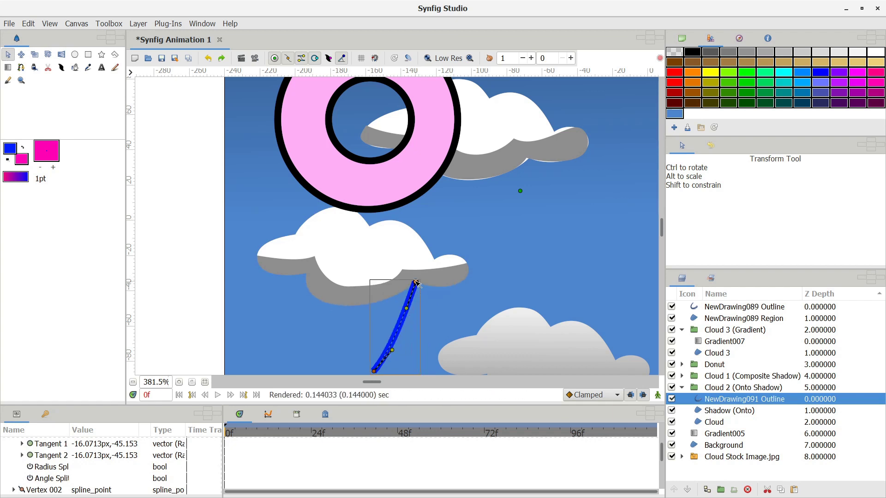
{"action": "right_click", "coordinate": [416, 284]}
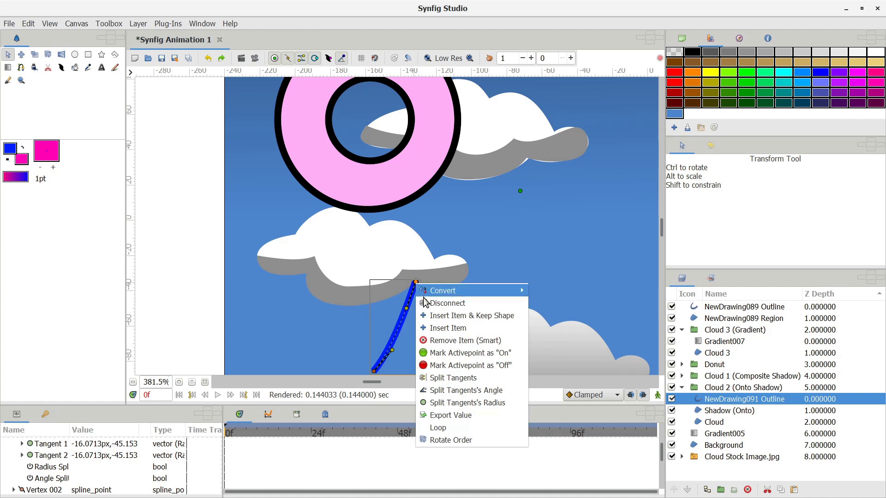
{"action": "left_click", "coordinate": [438, 303]}
{"action": "mouse_move", "coordinate": [416, 296]}
{"action": "left_mouse_down"}
{"action": "mouse_move", "coordinate": [430, 311]}
{"action": "mouse_move", "coordinate": [443, 302]}
{"action": "mouse_move", "coordinate": [414, 294]}
{"action": "left_mouse_up"}
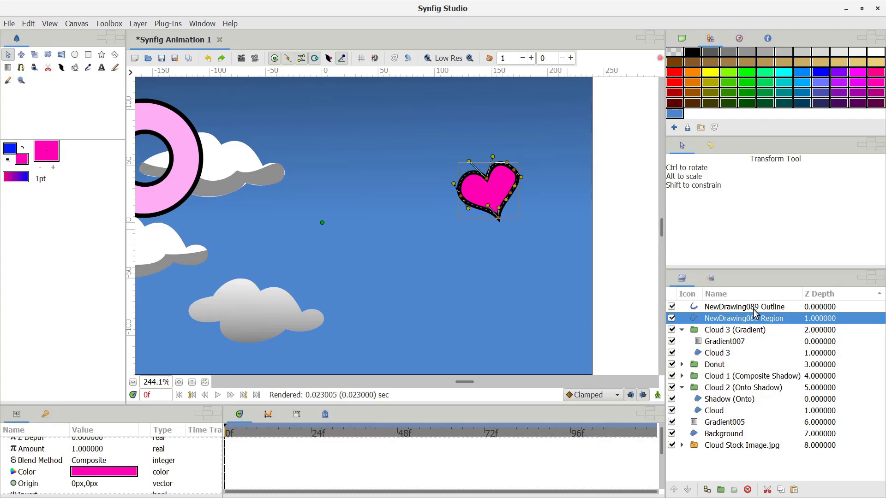
Step: Duplicate the heart's outline and fill layers
{"action": "left_click", "coordinate": [757, 308]}
{"action": "left_click", "coordinate": [753, 321], "text": "ctrl"}
{"action": "right_click", "coordinate": [754, 323]}
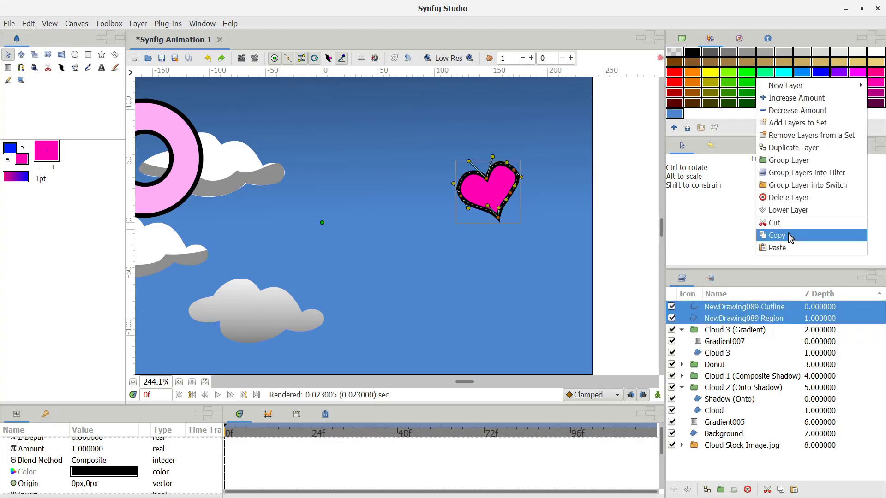
{"action": "left_click", "coordinate": [784, 148]}
Step: Mirror the heart copy horizontally with the Mirror Tool
{"action": "left_click", "coordinate": [742, 308]}
{"action": "left_click", "coordinate": [742, 318], "text": "ctrl"}
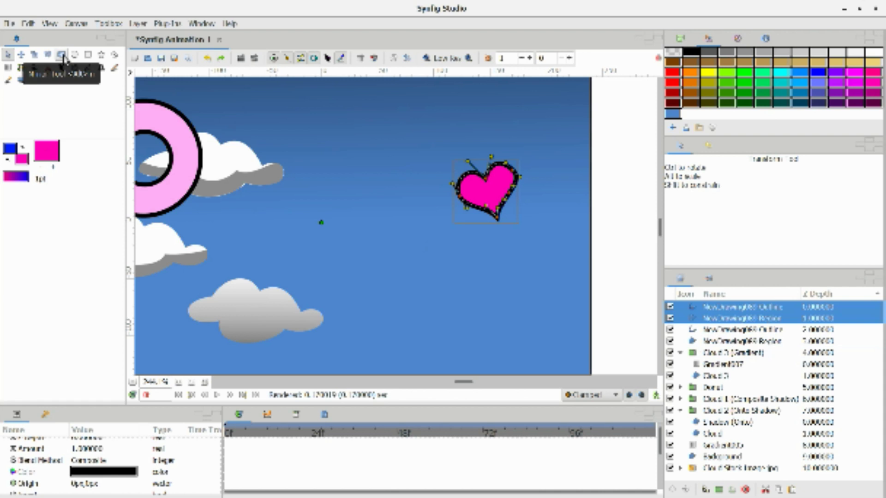
{"action": "left_click", "coordinate": [61, 55]}
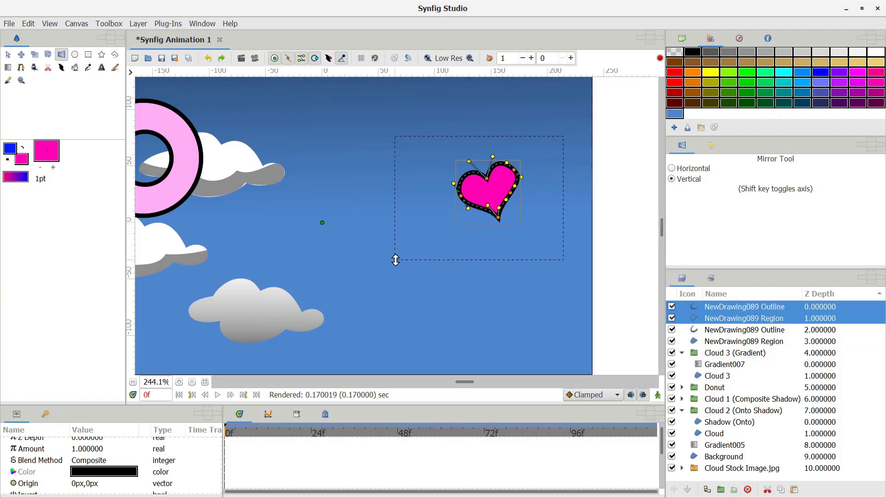
{"action": "left_click", "coordinate": [486, 174]}
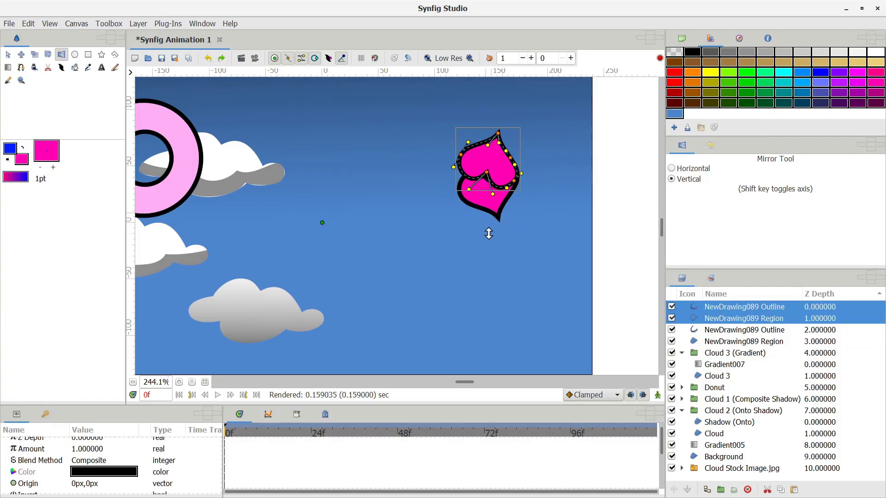
{"action": "left_click", "coordinate": [488, 171]}
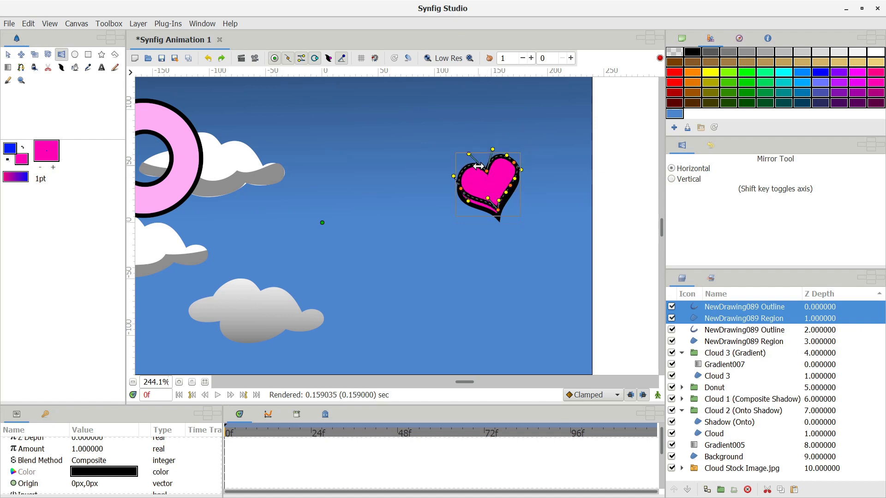
{"action": "left_click", "coordinate": [459, 188], "text": "shift"}
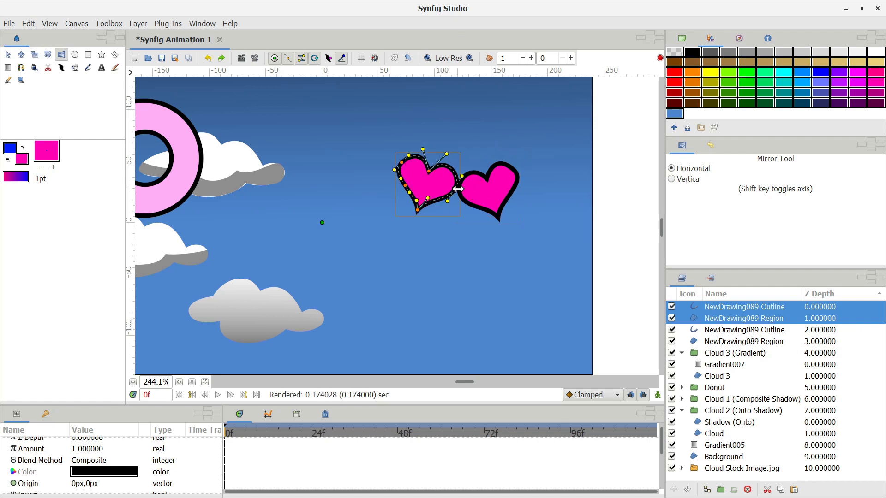
{"action": "left_click", "coordinate": [9, 56]}
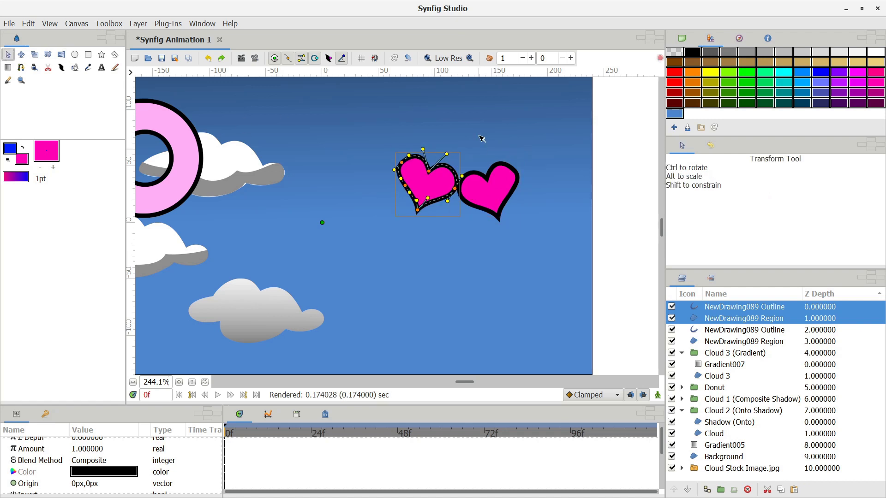
Step: Slide the mirrored heart copy left, leaving a gap between the two hearts
{"action": "mouse_move", "coordinate": [429, 198]}
{"action": "left_mouse_down"}
{"action": "mouse_move", "coordinate": [392, 196]}
{"action": "mouse_move", "coordinate": [437, 196]}
{"action": "left_mouse_up"}
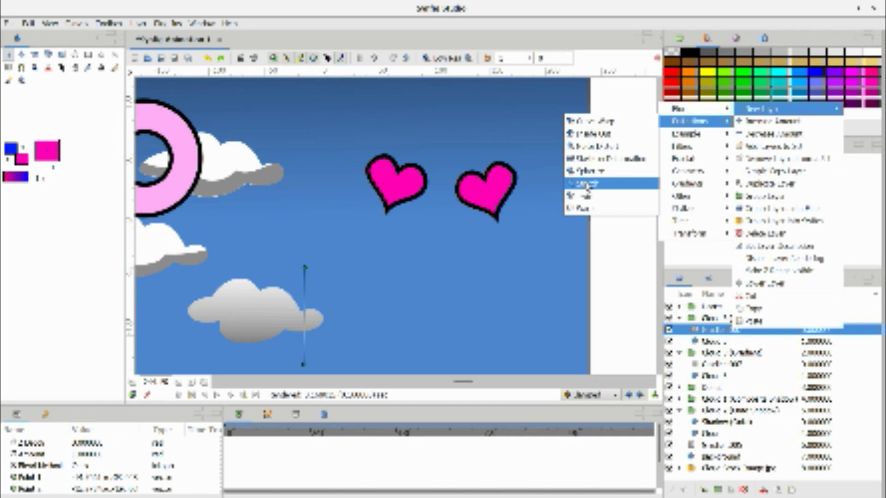
Step: Set the Stretch amount to 60px,-60px and move the flipped cloud copy into mid-sky
{"action": "left_click", "coordinate": [587, 185]}
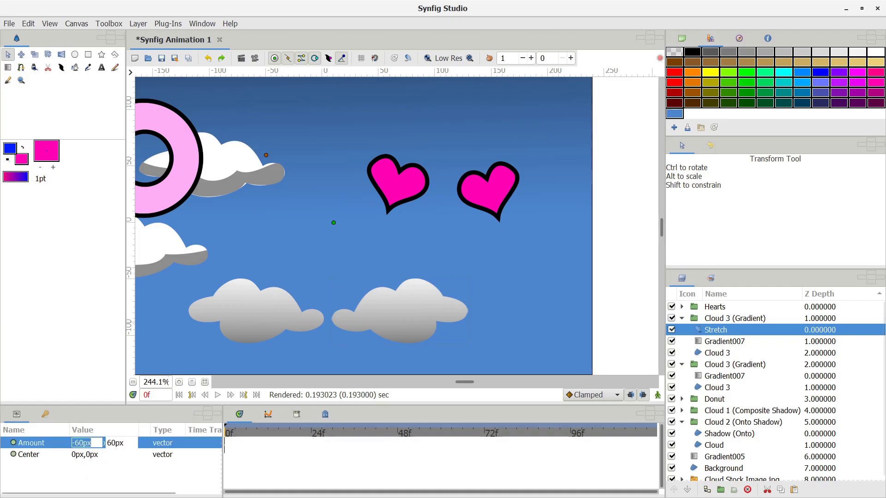
{"action": "left_click", "coordinate": [82, 443]}
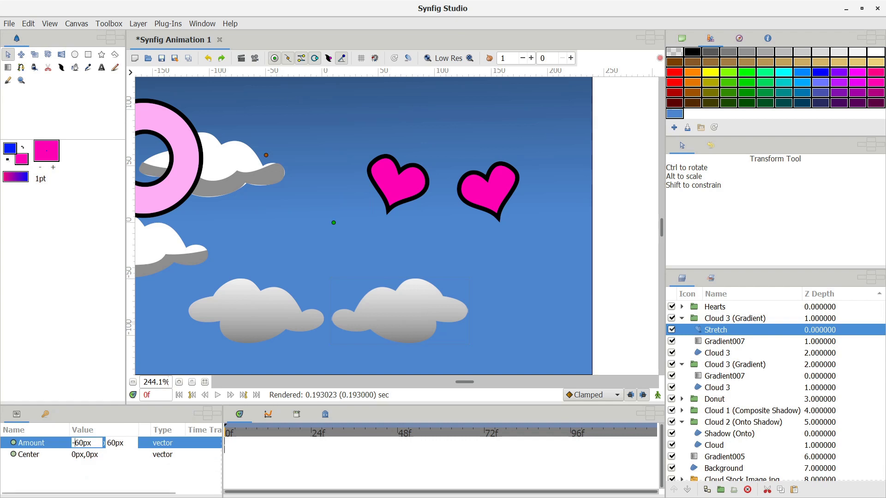
{"action": "left_click", "coordinate": [720, 318]}
{"action": "left_click", "coordinate": [719, 331]}
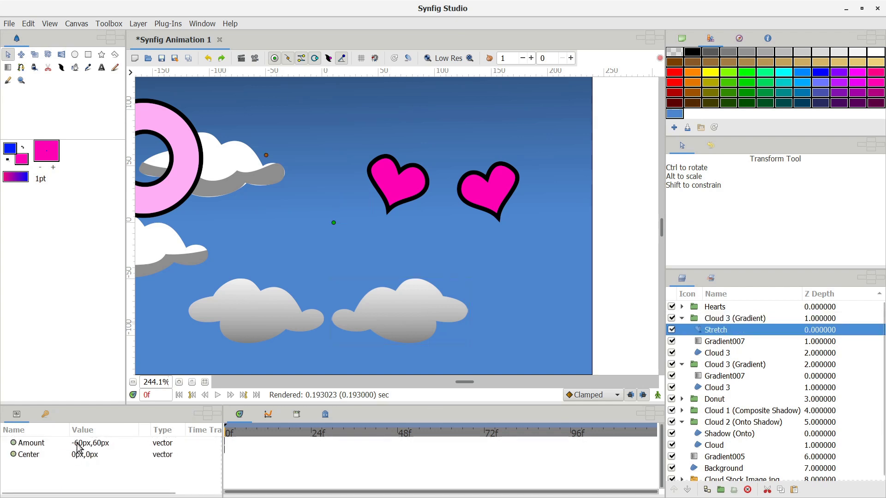
{"action": "left_click", "coordinate": [77, 443]}
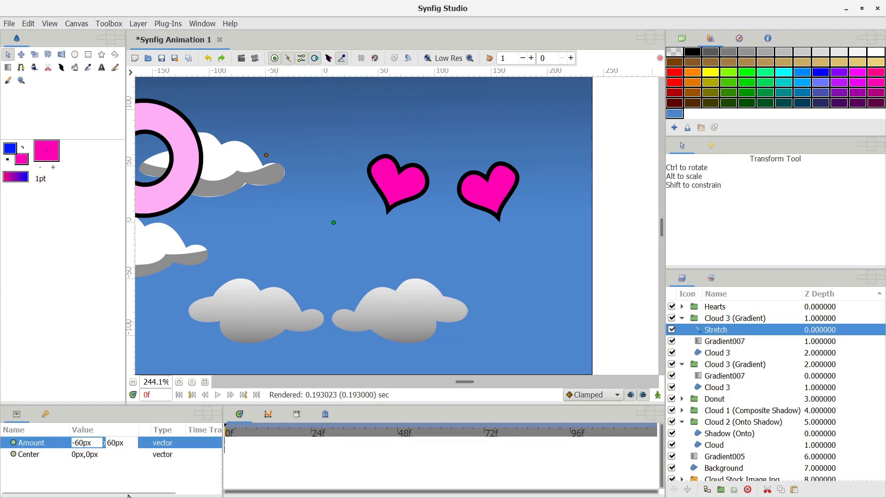
{"action": "key", "text": "Left"}
{"action": "key", "text": "BackSpace"}
{"action": "key", "text": "Tab"}
{"action": "key", "text": "Return"}
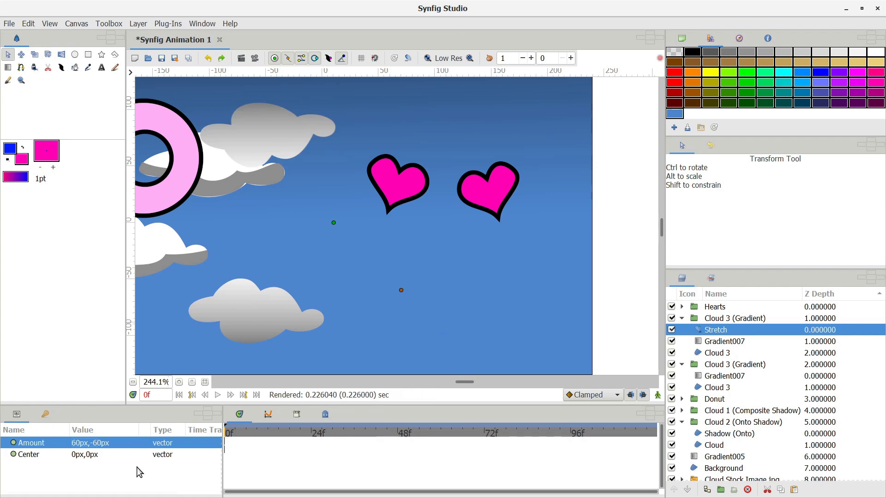
{"action": "left_click", "coordinate": [722, 318]}
{"action": "left_click_drag", "start_coordinate": [333, 223], "coordinate": [369, 320]}
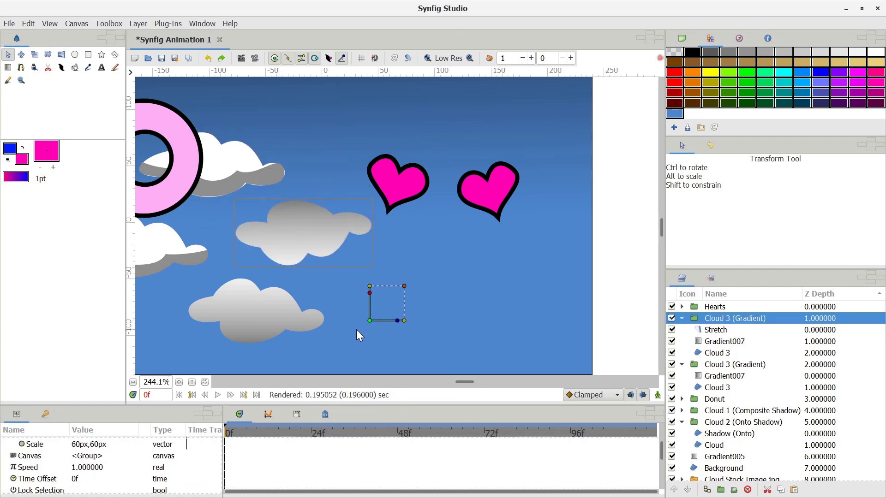